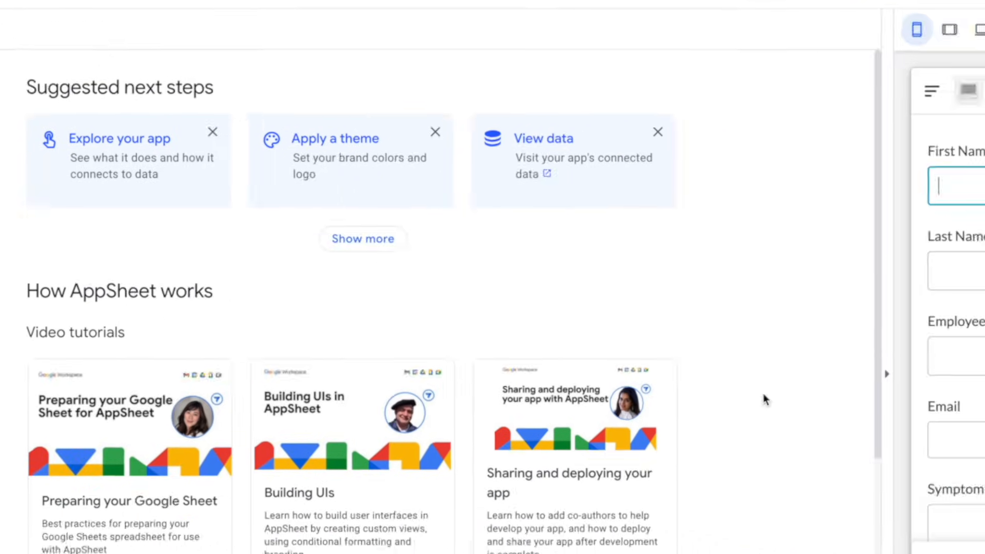
Discard the blank ticket form and start a new technician record from Manage Techs
left_click(790, 515)
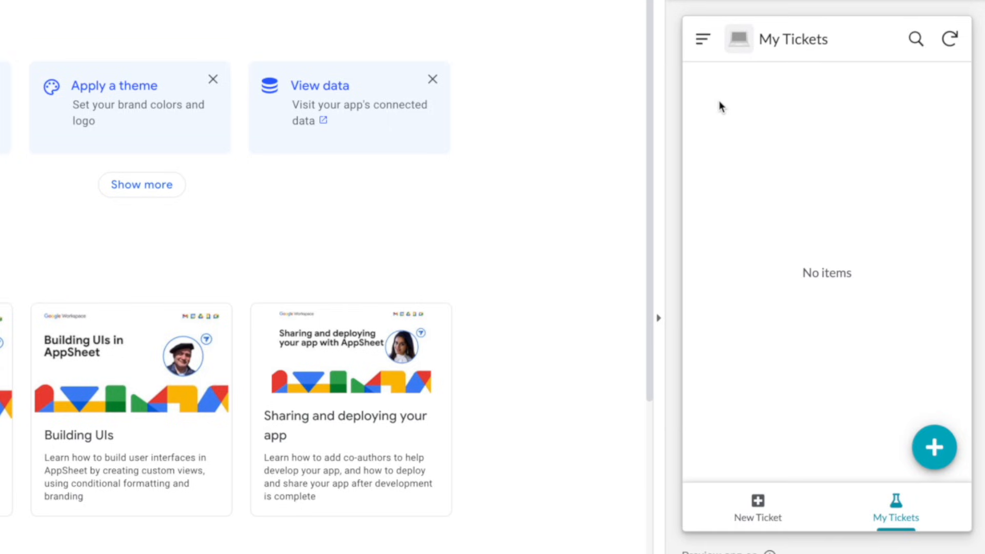
left_click(703, 39)
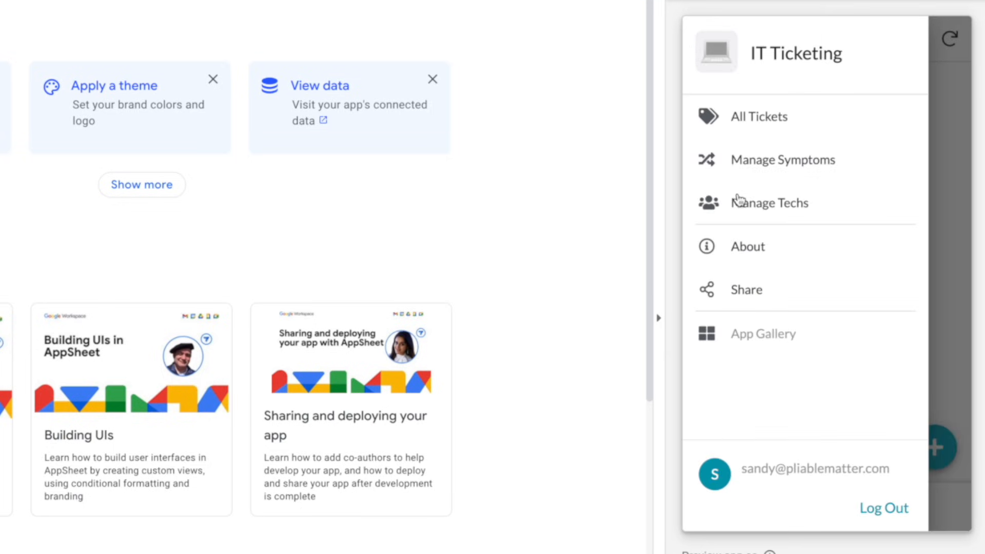
left_click(772, 216)
left_click(934, 447)
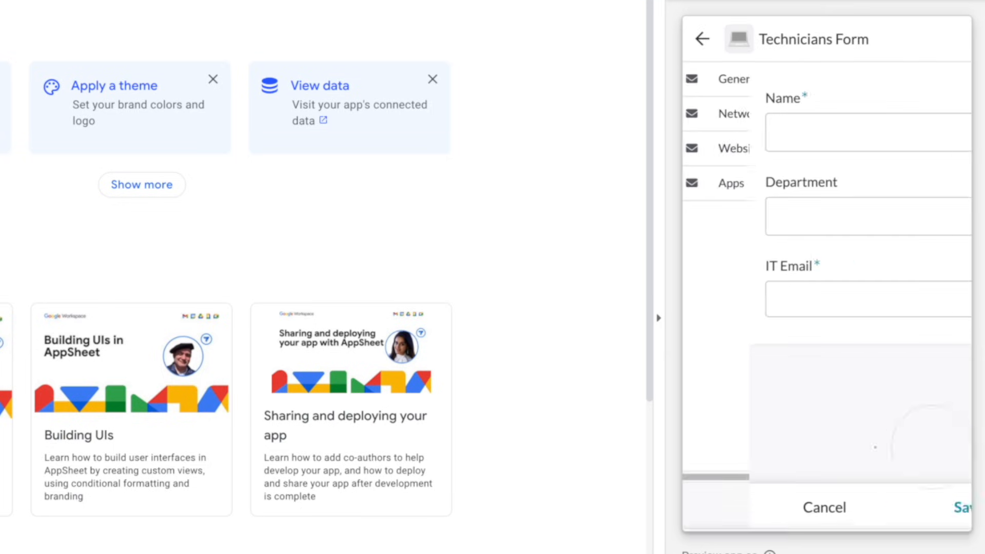
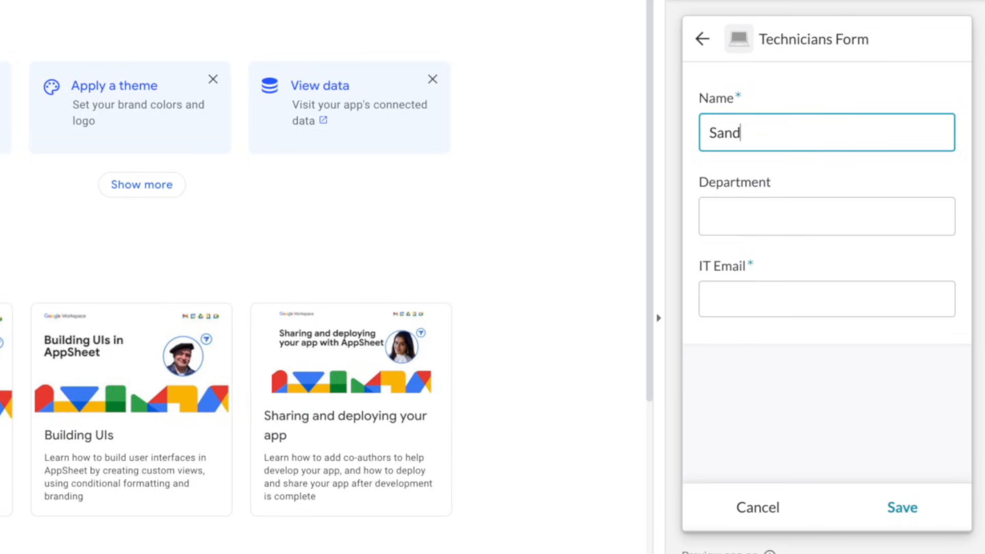
Enter the technician's full name, department IT and the suggested IT email, then save
key("Tab")
key("Tab")
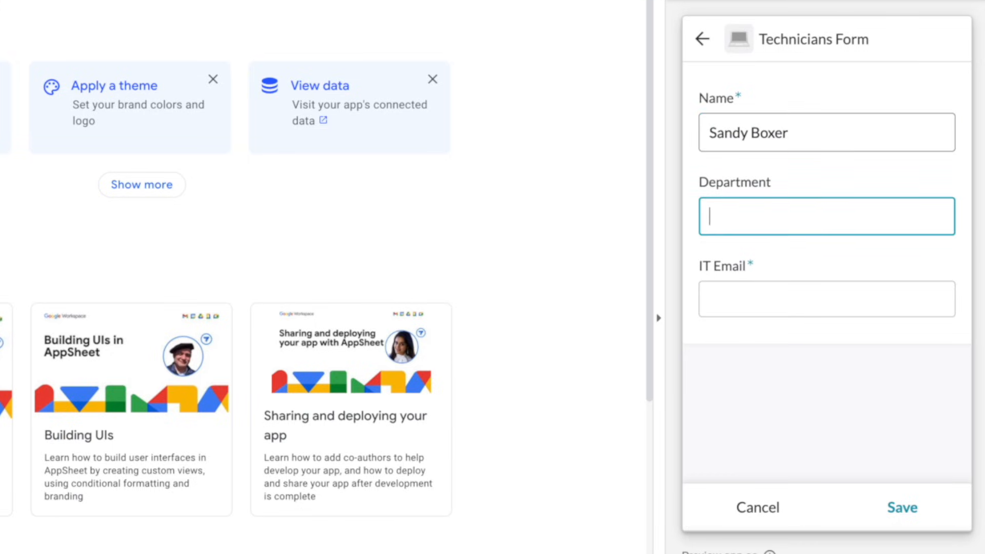
key("shift+Tab")
type("IT")
key("Tab")
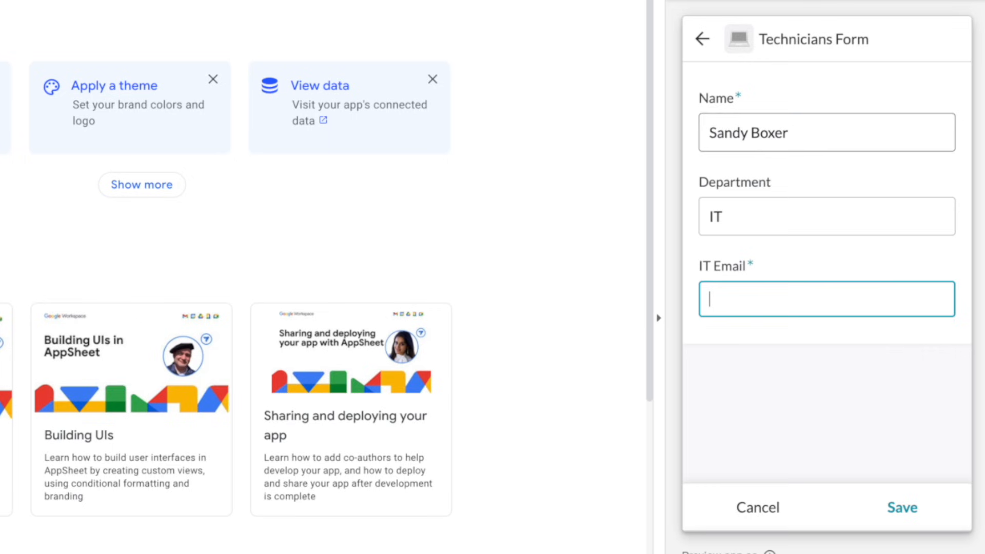
type("s")
key("Down")
key("Return")
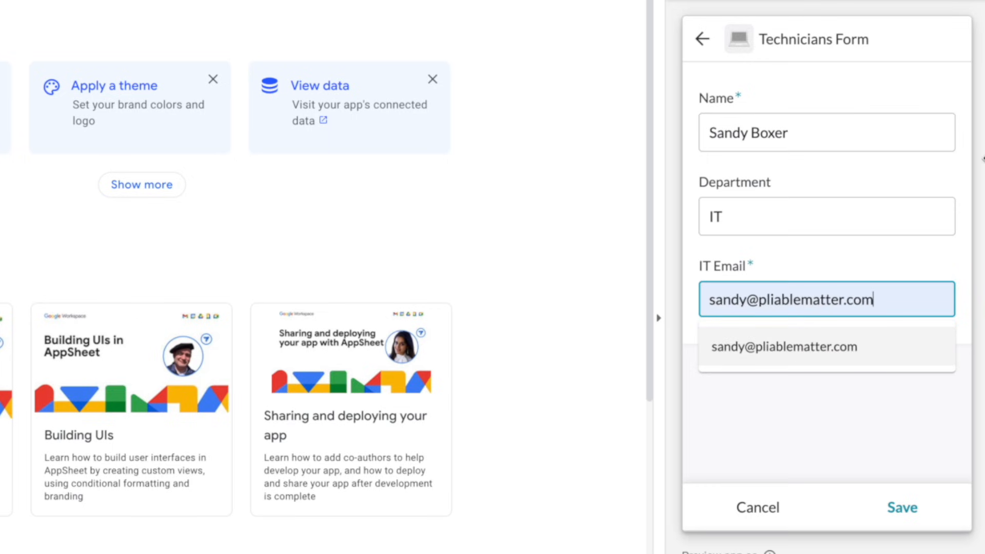
left_click(892, 506)
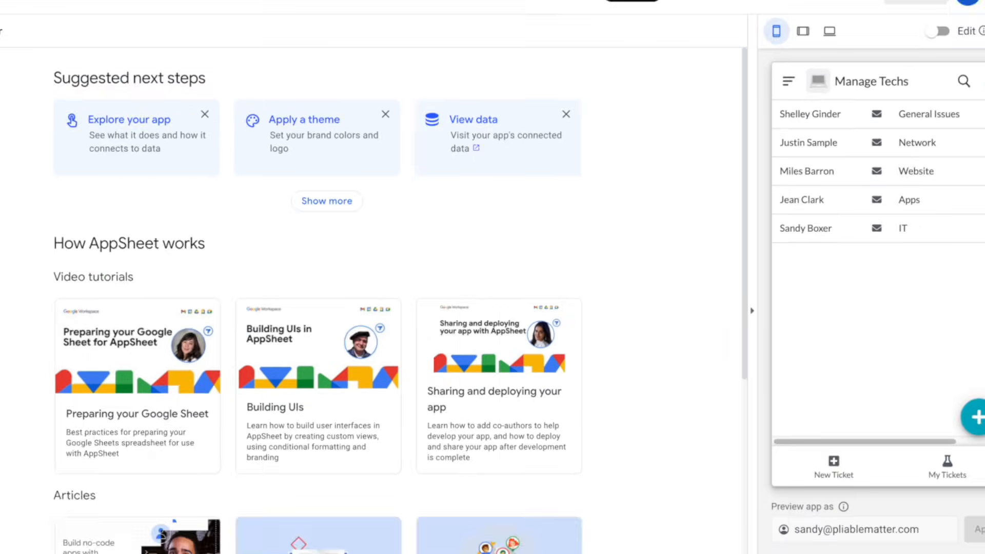
Delete the ANY(SELECT(...)) app formula from the Tickets table's Assigned Tech column
left_click(13, 105)
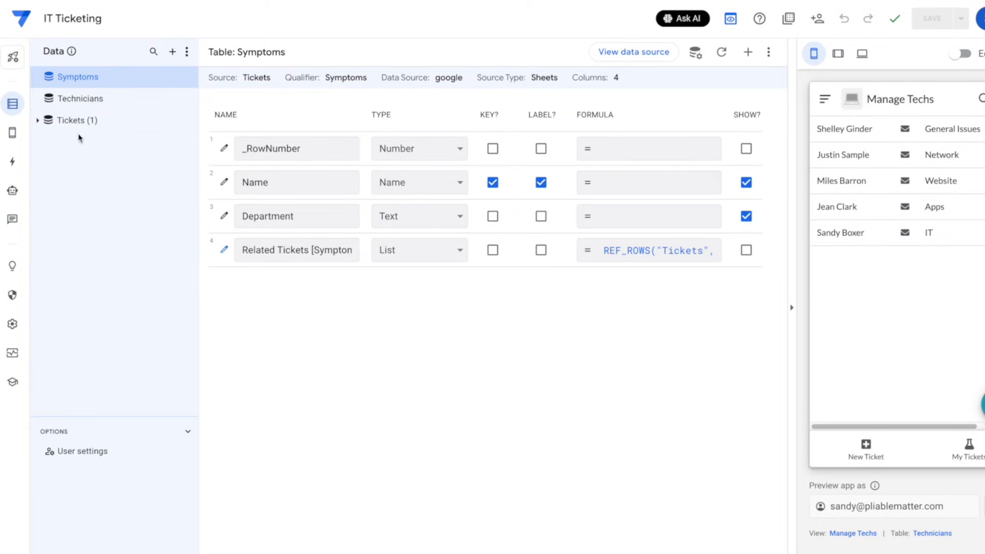
scroll(431, 389, "down", 3)
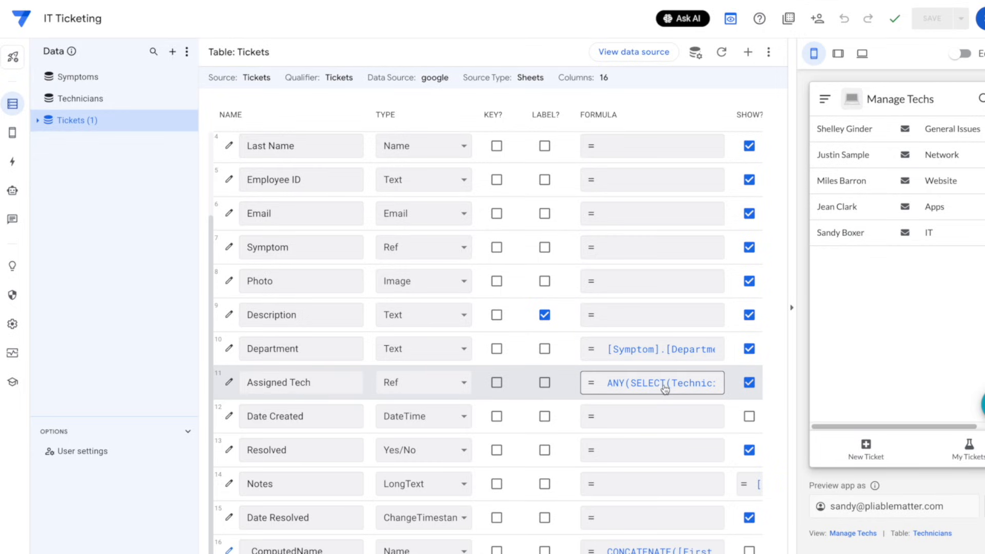
left_click(638, 384)
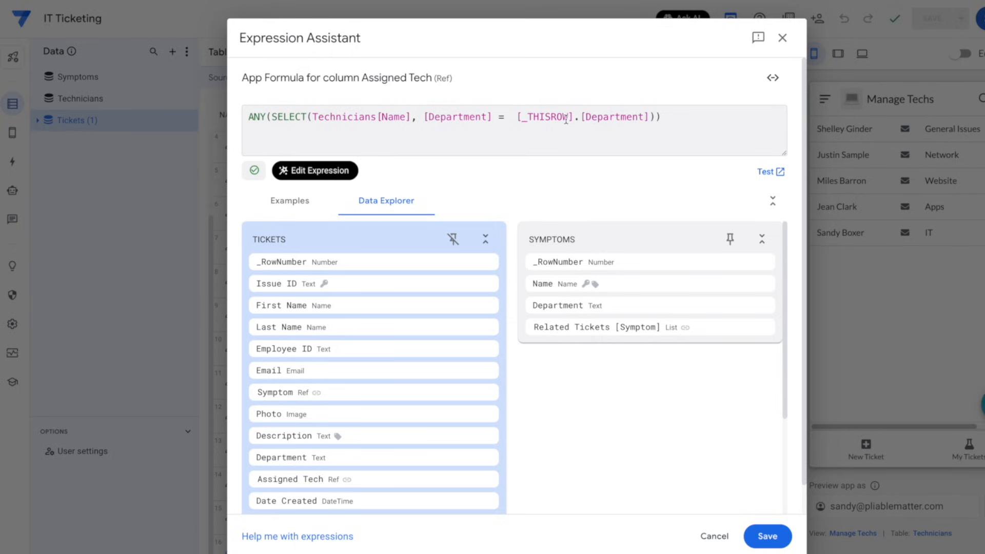
key("ctrl+a")
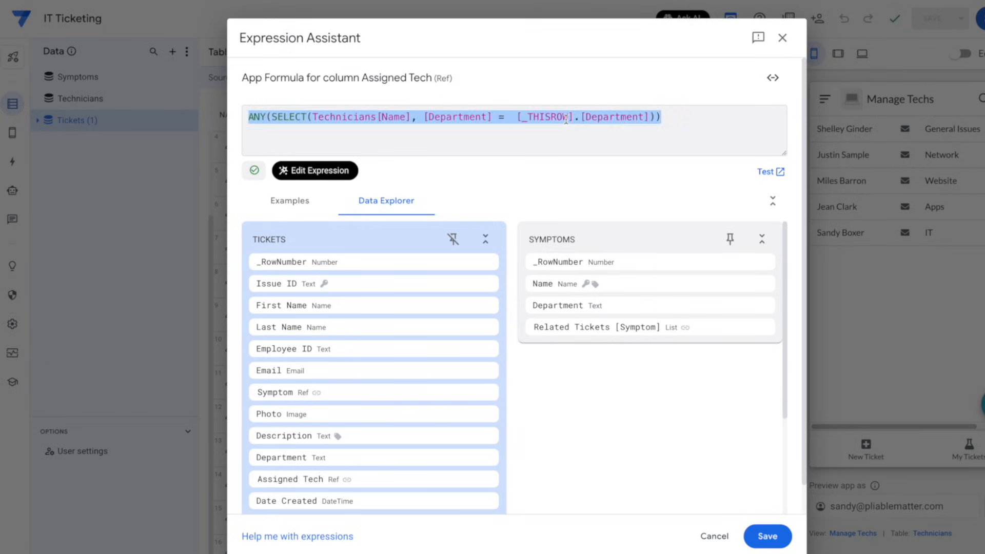
key("BackSpace")
left_click(778, 536)
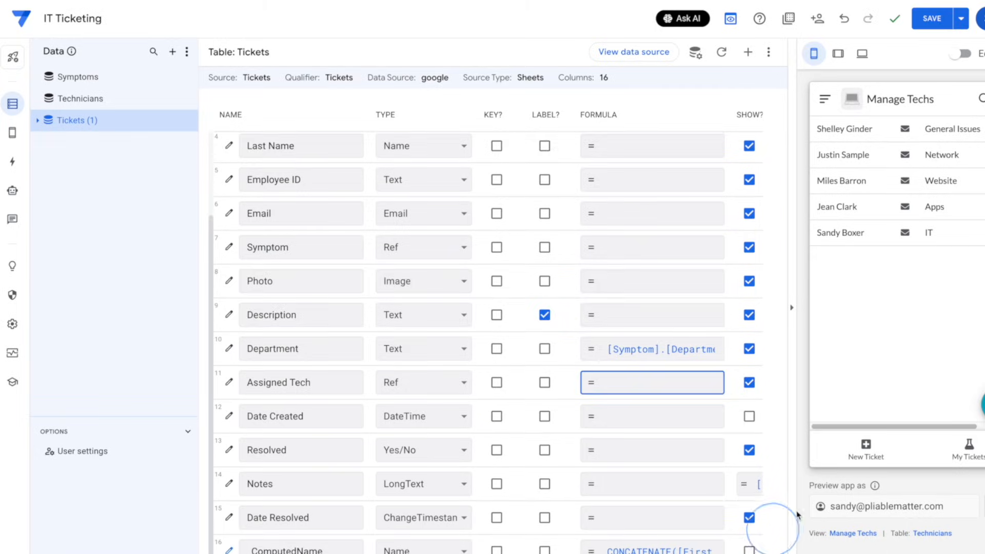
Change the Tickets Description column's type to LongText and save the app
left_click(229, 312)
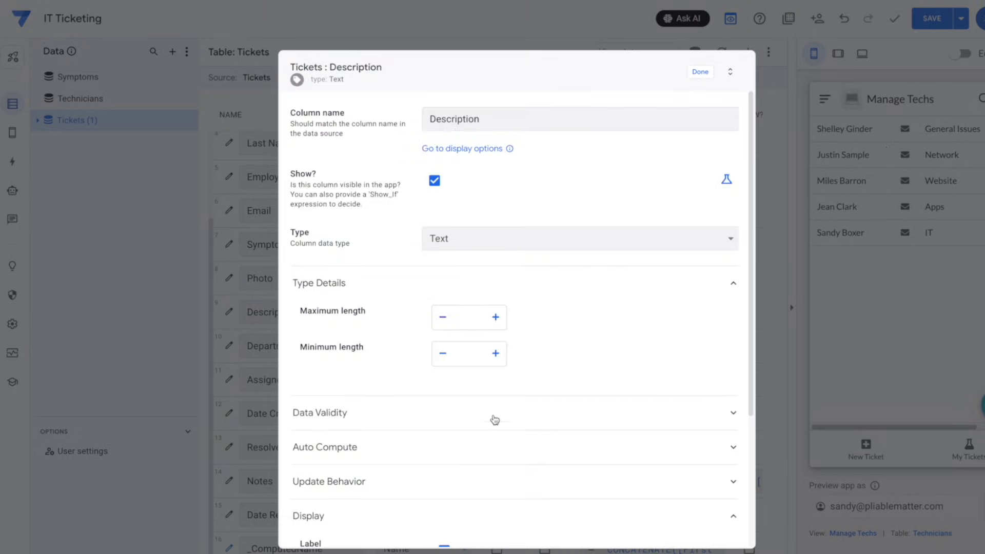
scroll(403, 421, "down", 4)
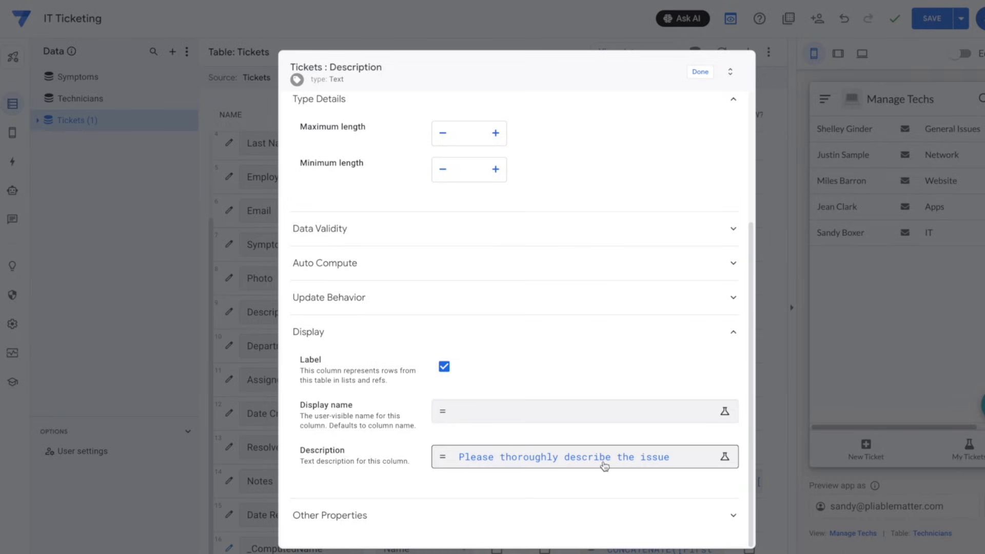
left_click(701, 72)
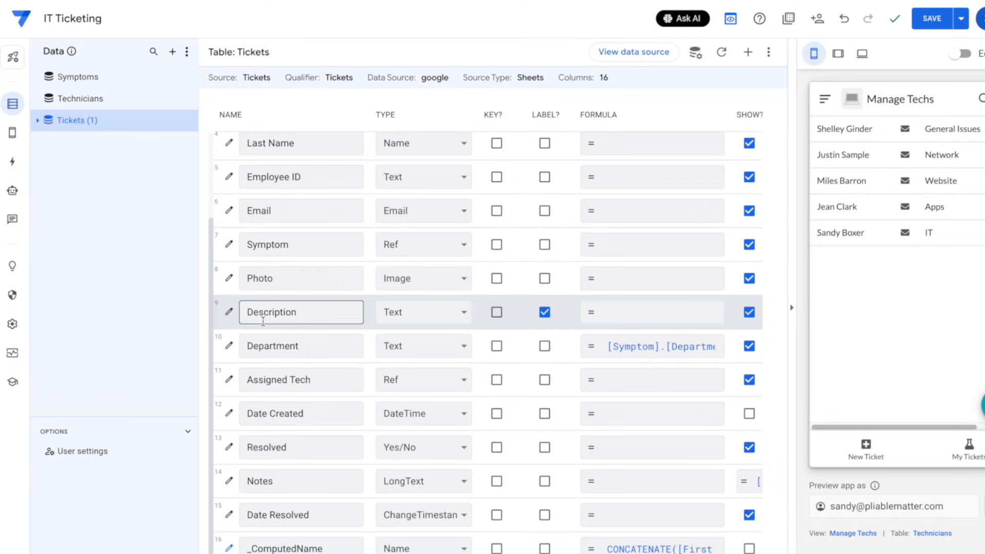
left_click(394, 315)
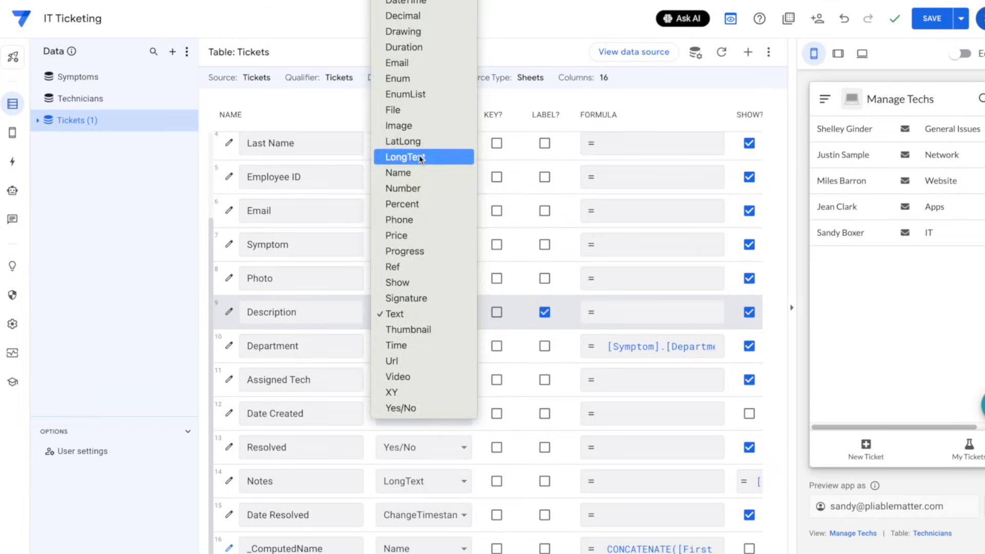
left_click(544, 211)
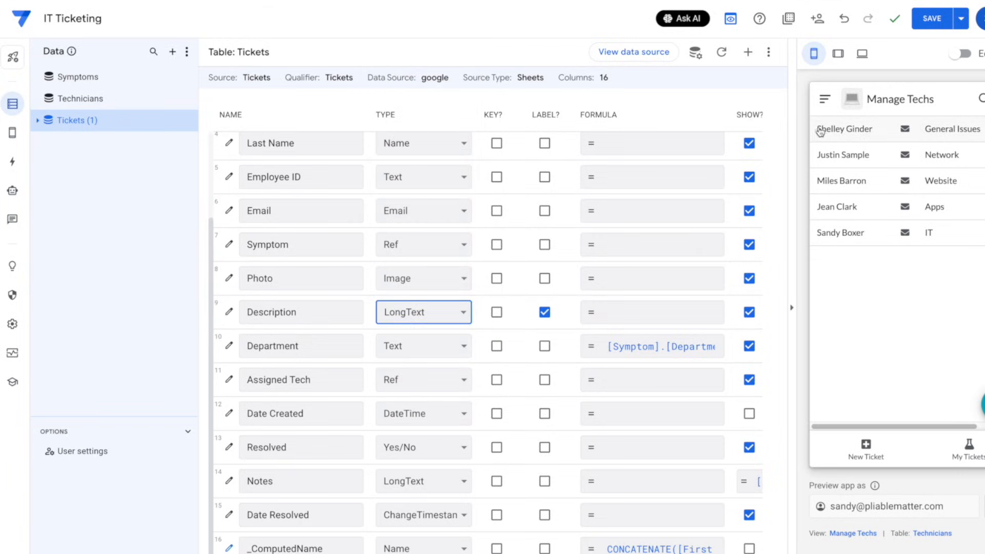
left_click(932, 18)
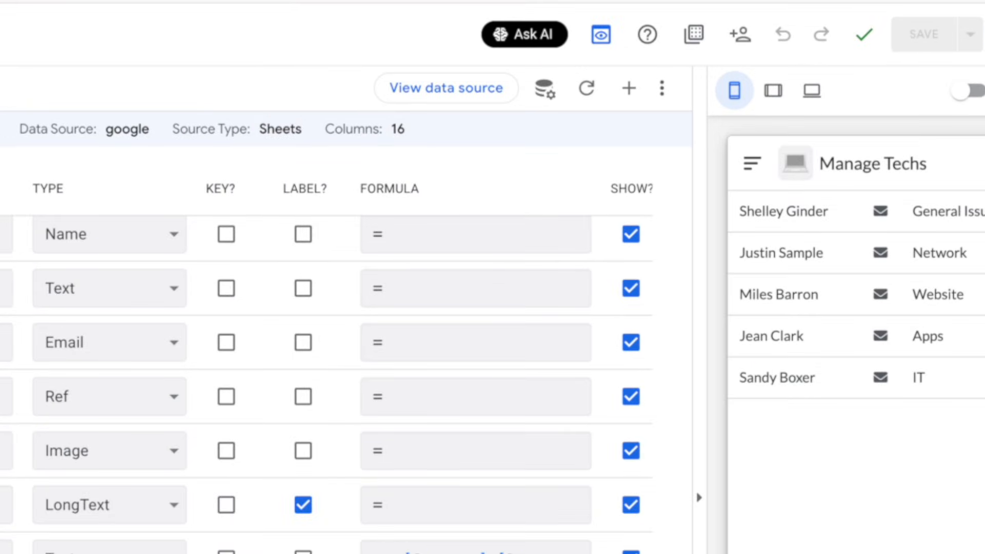
In the source sheet, insert column I after Description headed 'Likely Resolution'
left_click(492, 89)
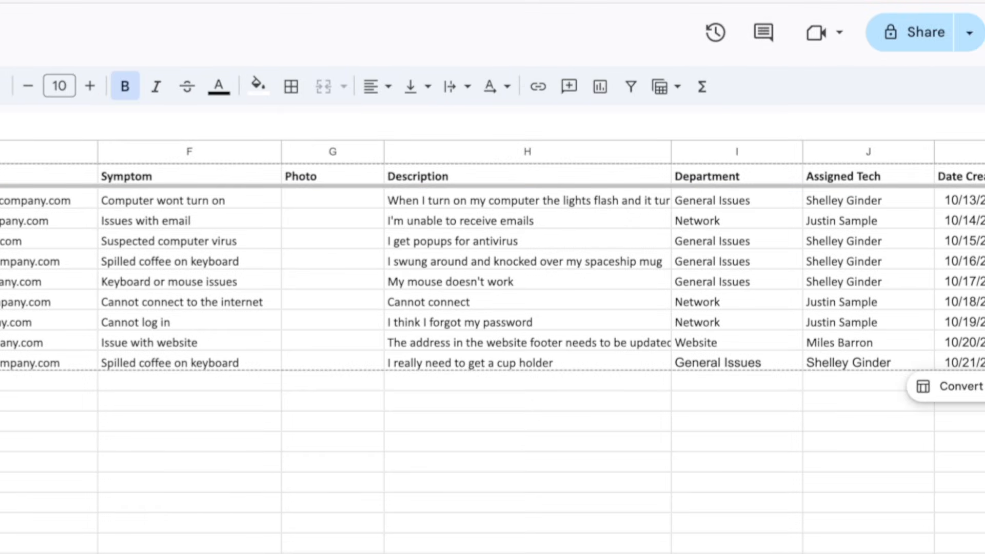
left_click(446, 149)
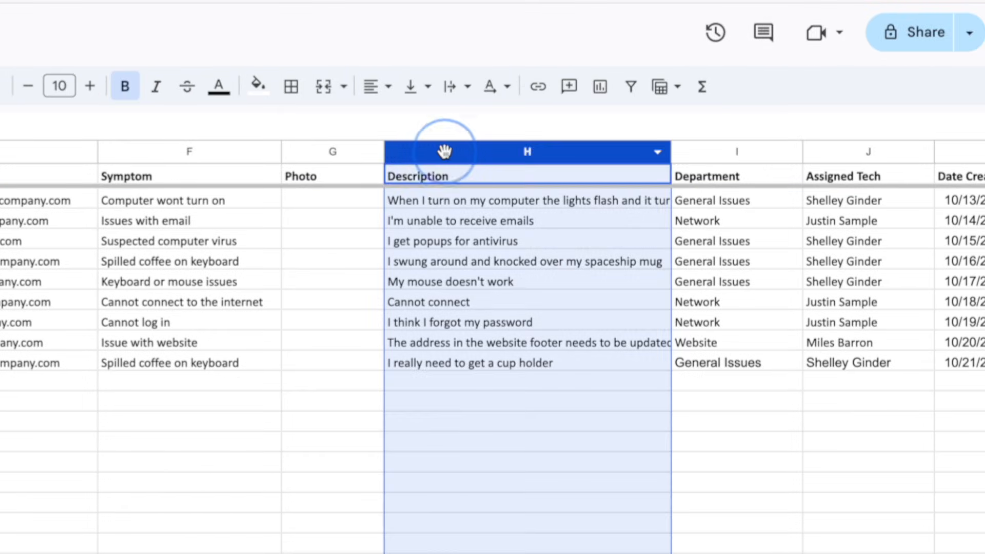
right_click(446, 149)
left_click(568, 344)
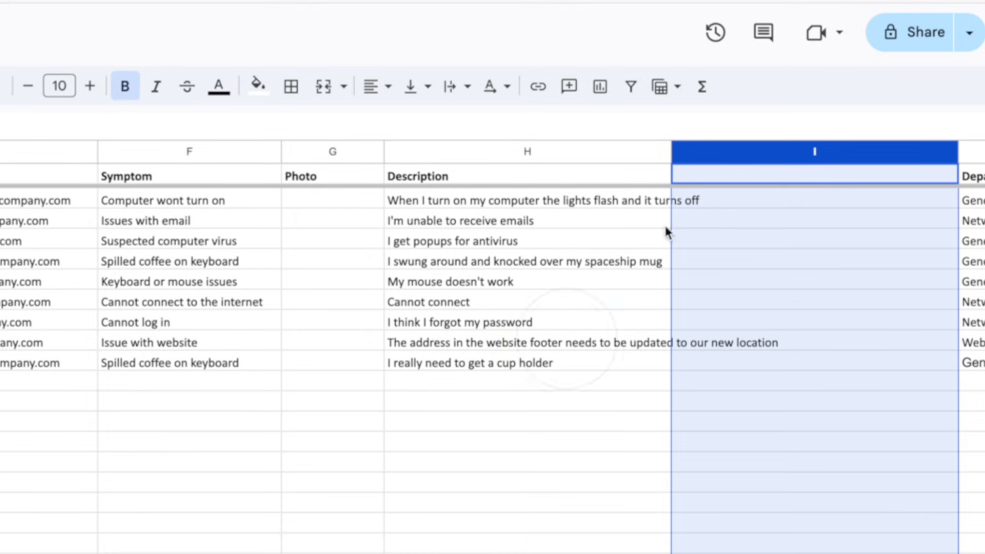
left_click(753, 171)
type("Likely Re")
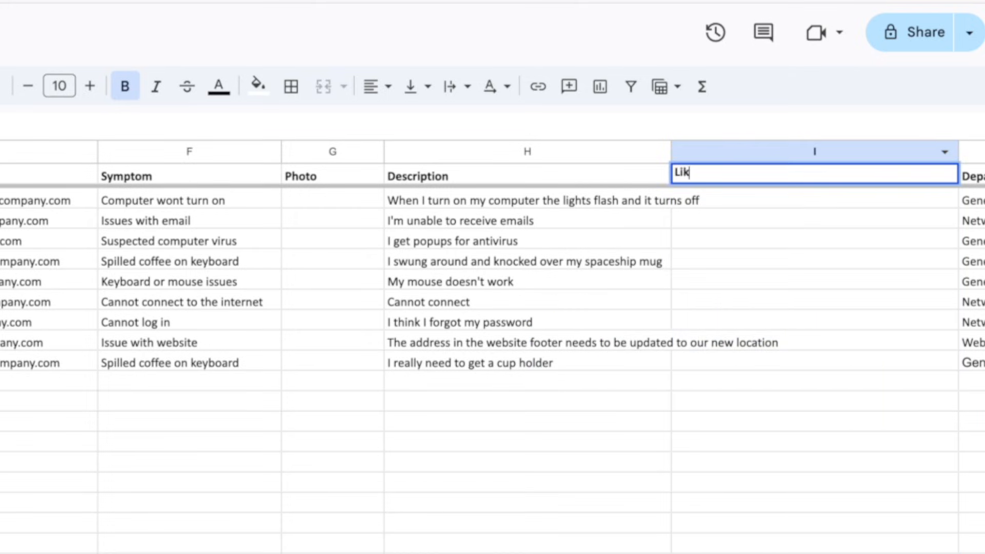
type("solution")
key("super+Return")
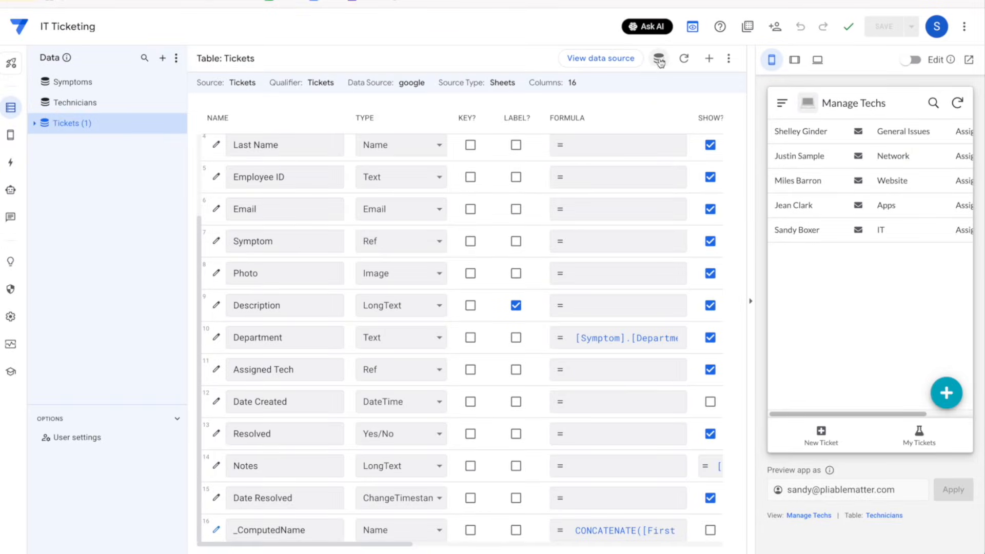
Regenerate the Tickets table schema to pick up the new Likely Resolution column
left_click(684, 58)
left_click(641, 120)
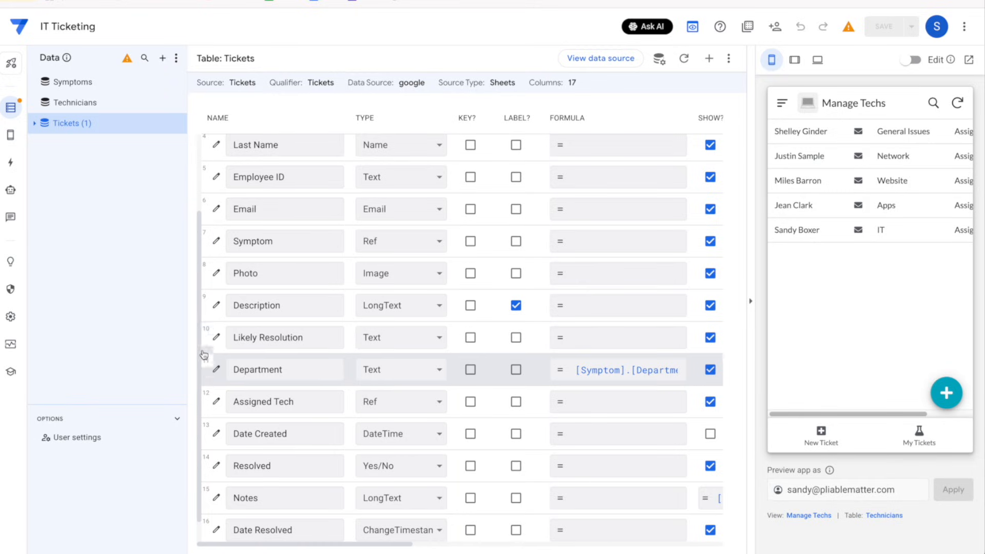
Have AI generate a Show_If expression hiding Likely Resolution in form views
left_click(217, 341)
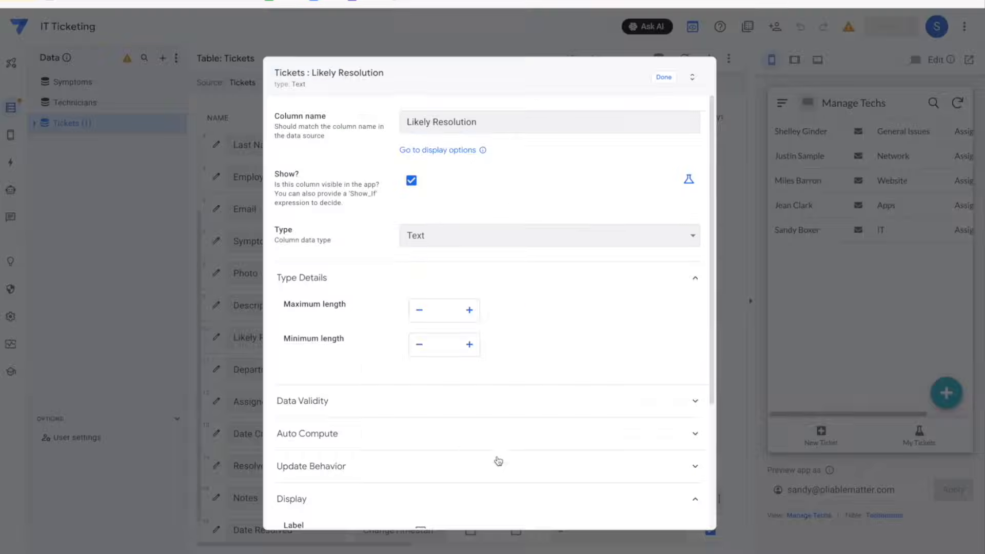
left_click(689, 183)
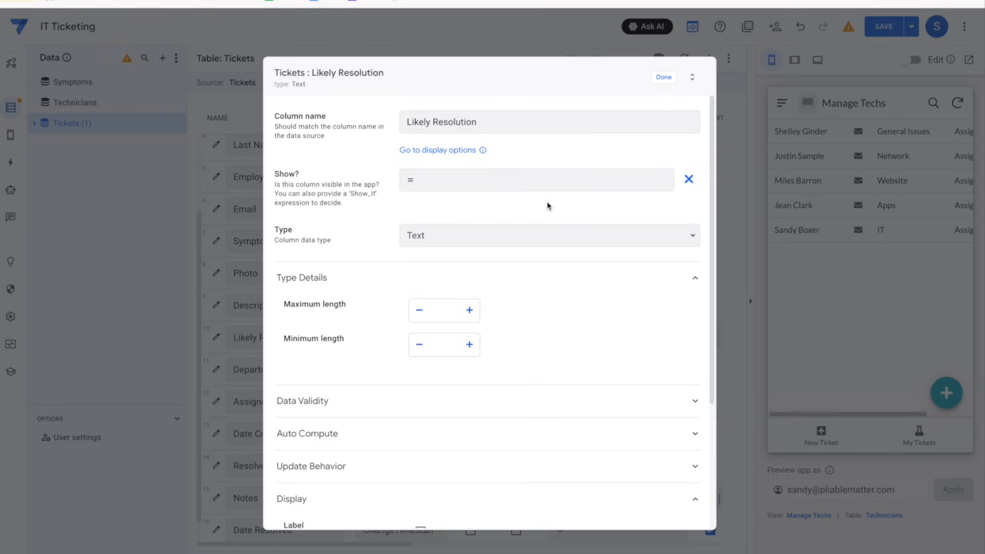
left_click(528, 180)
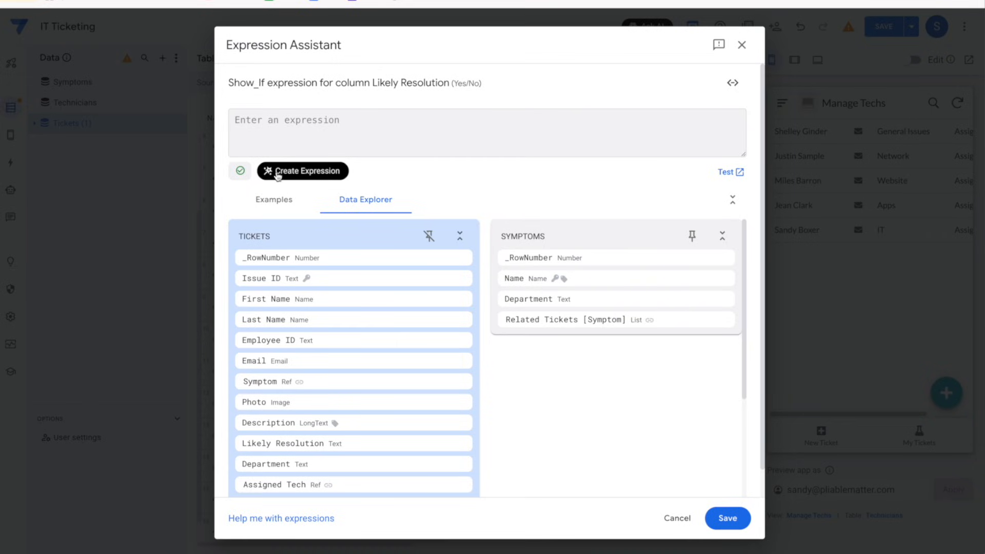
left_click(331, 173)
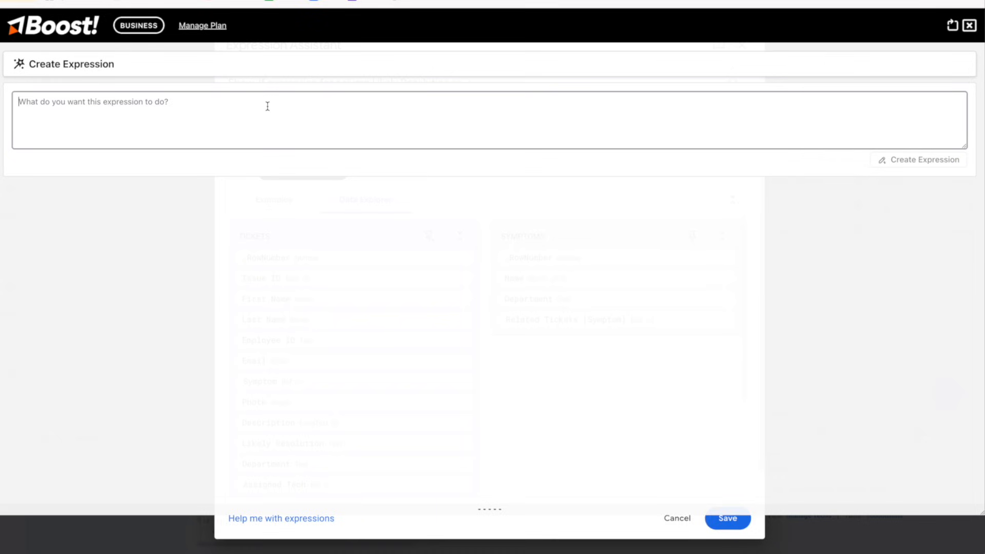
type("I only want this to show if the view is not a form")
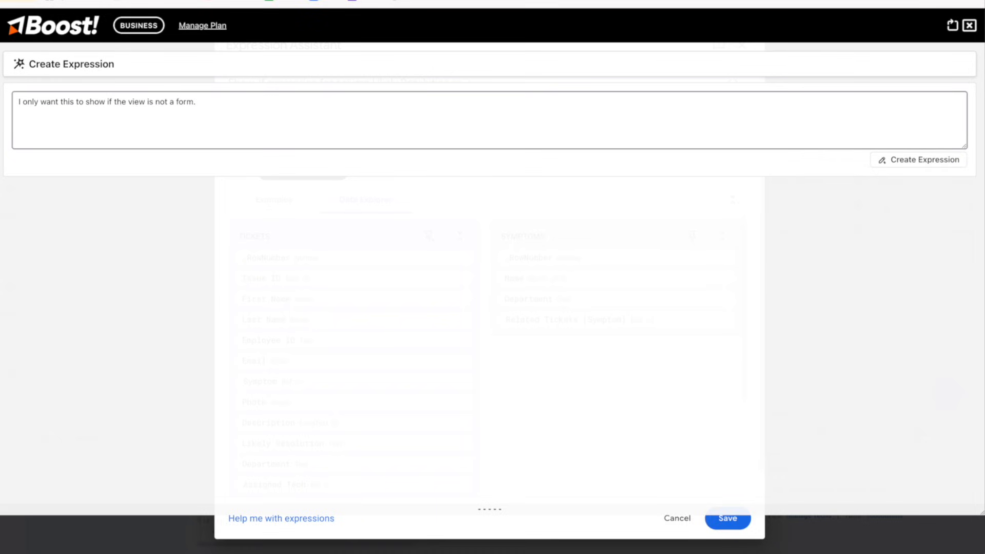
type(".")
left_click(921, 161)
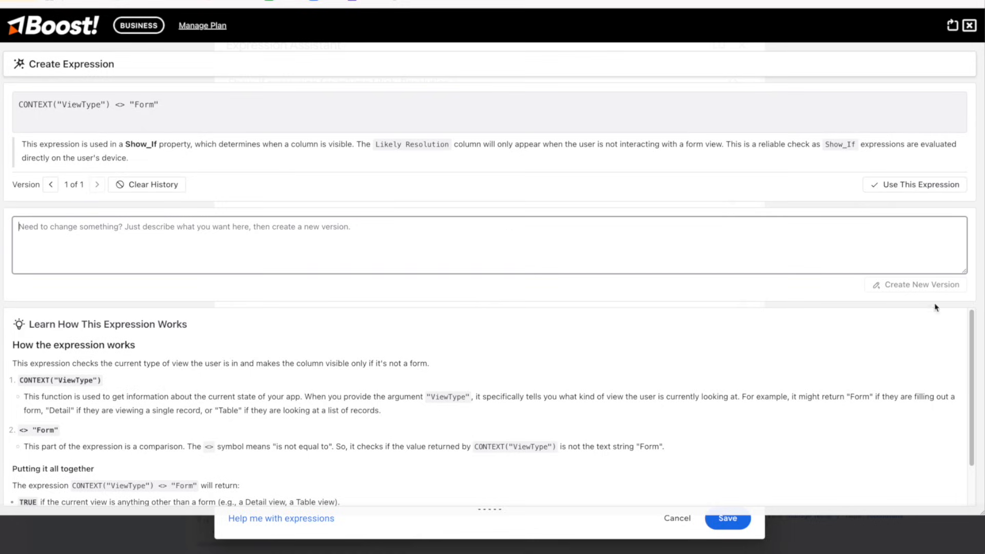
Apply CONTEXT("ViewType") <> "Form" as Likely Resolution's Show_If and save the app
left_click(889, 184)
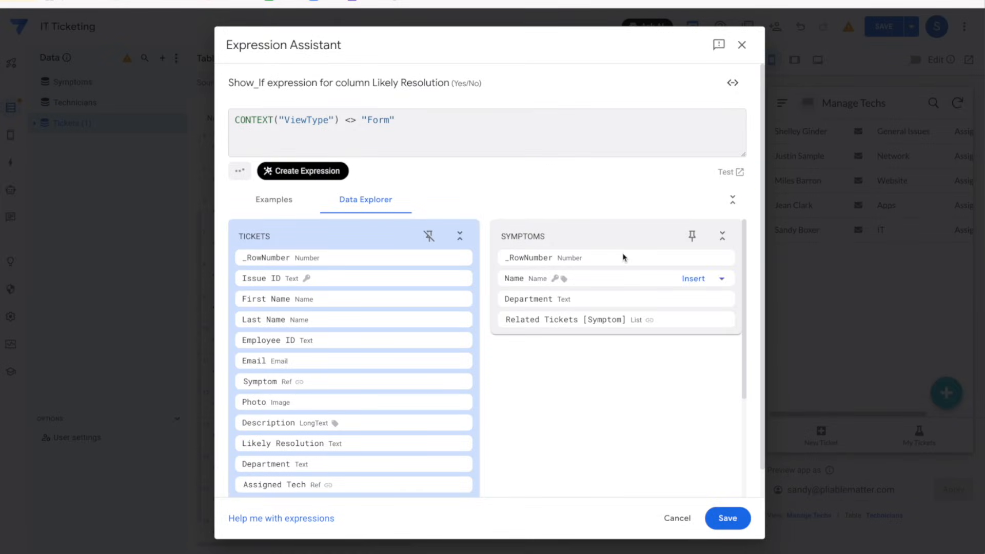
left_click(727, 518)
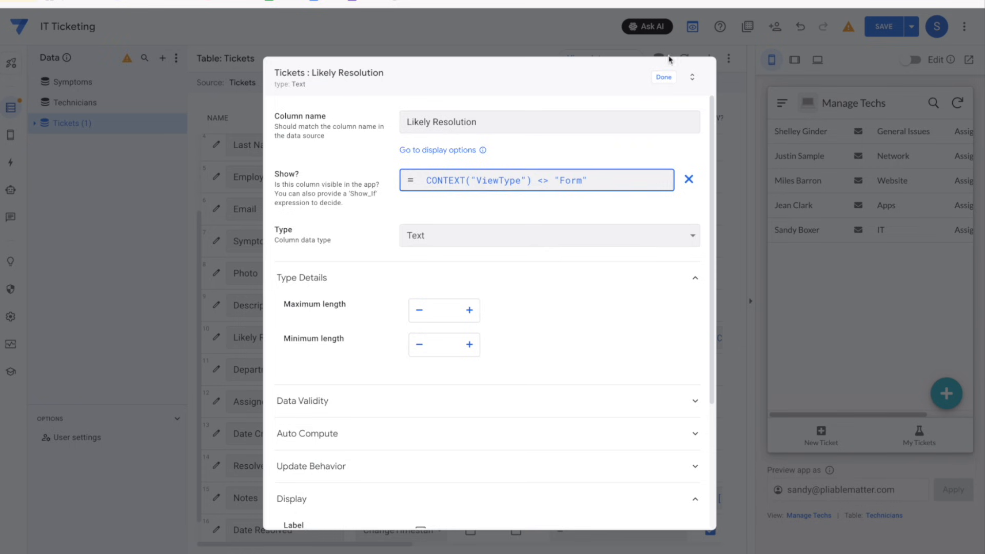
left_click(663, 77)
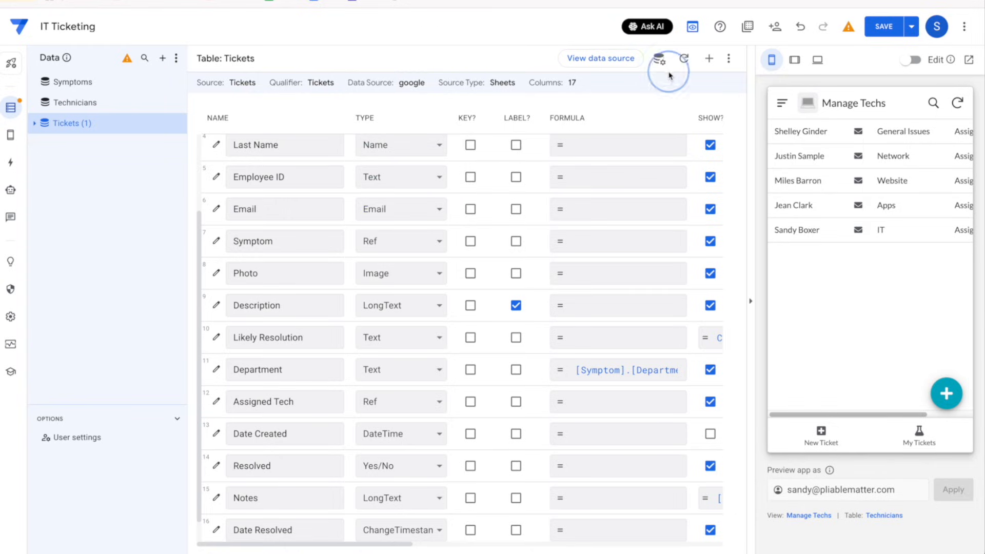
left_click(878, 30)
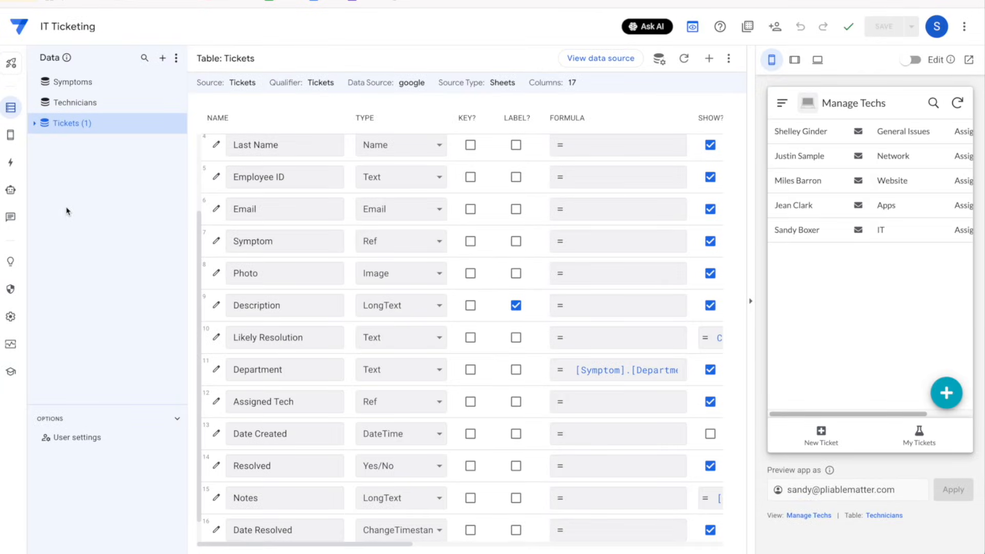
Delete the Employee Update, Technician and Employee Creation Notification bots
left_click(18, 198)
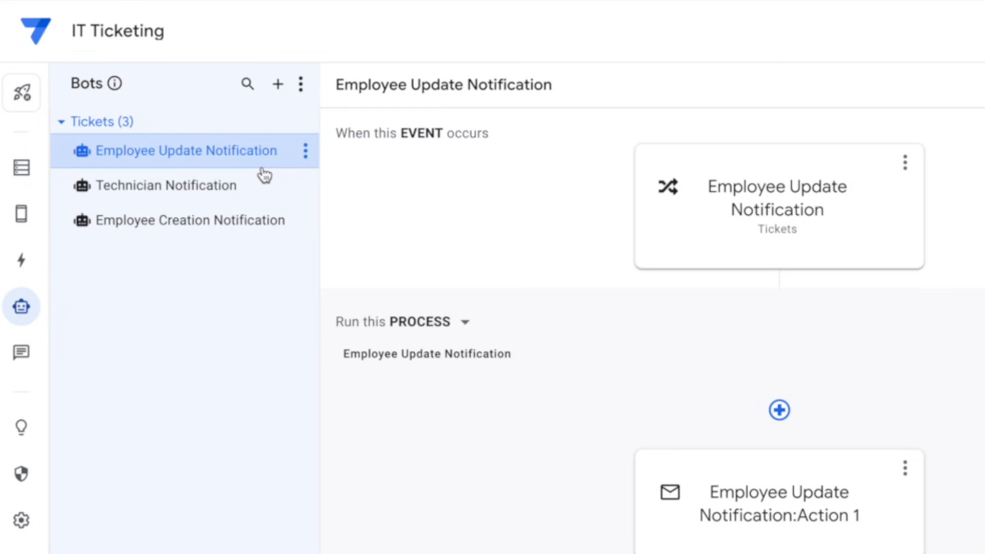
left_click(306, 151)
left_click(344, 248)
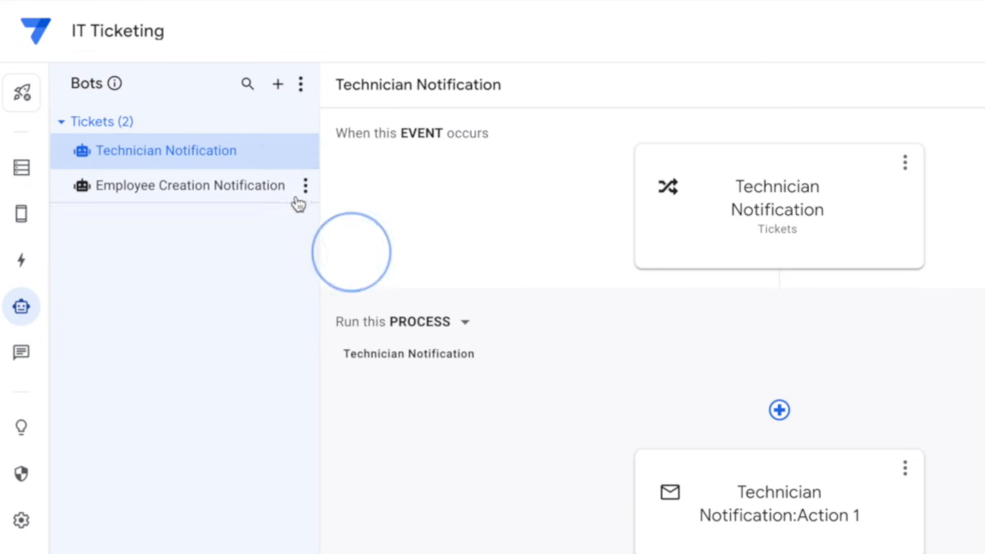
left_click(305, 150)
left_click(342, 244)
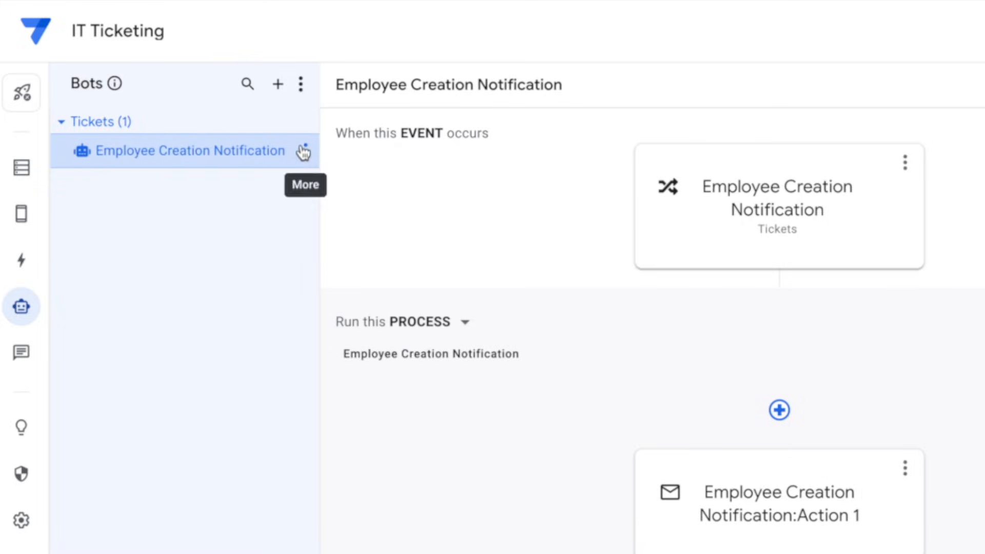
left_click(306, 150)
left_click(320, 237)
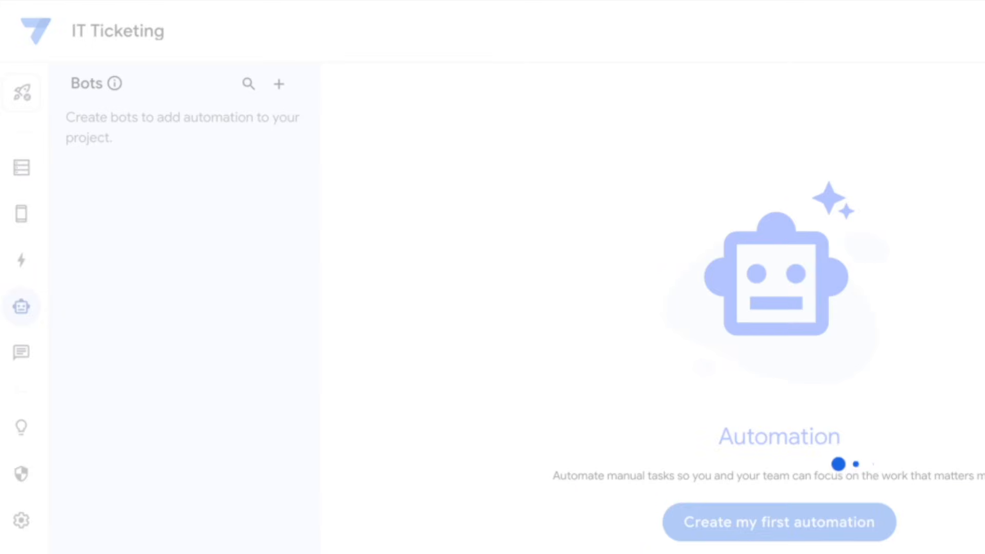
Create a new blank bot and rename it 'Get Likely Resolution'
left_click(747, 533)
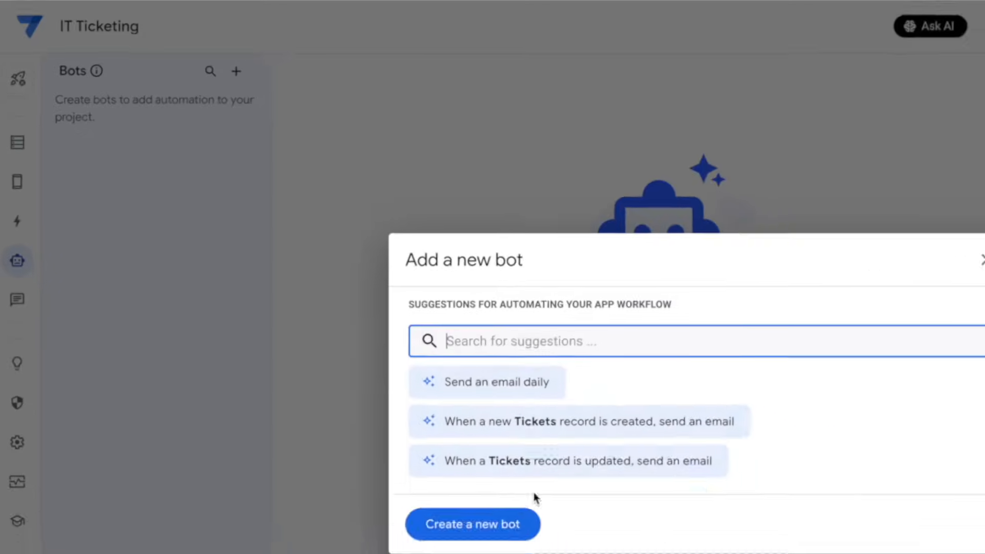
left_click(505, 524)
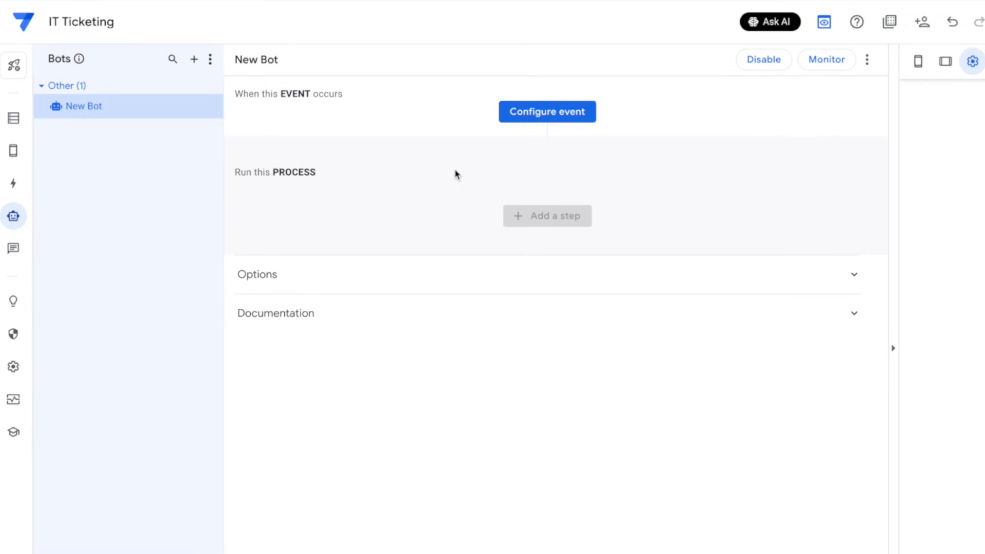
left_click(214, 106)
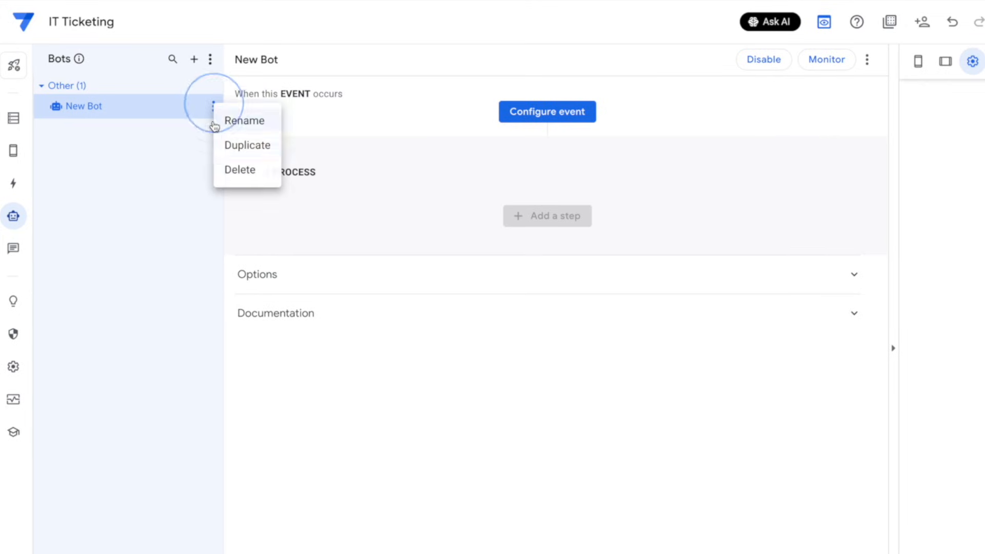
left_click(230, 125)
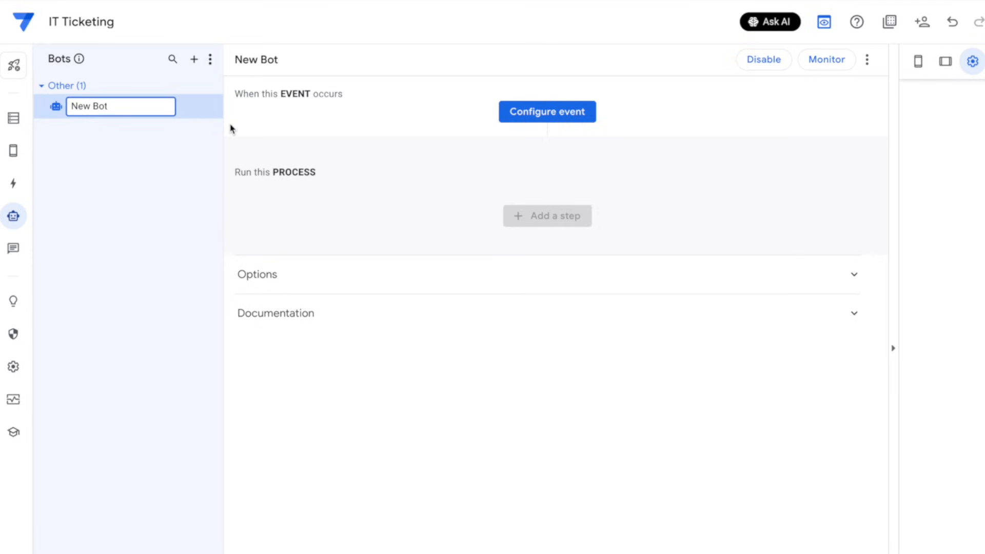
key("ctrl+a")
type("Get Likely Resolution")
key("Return")
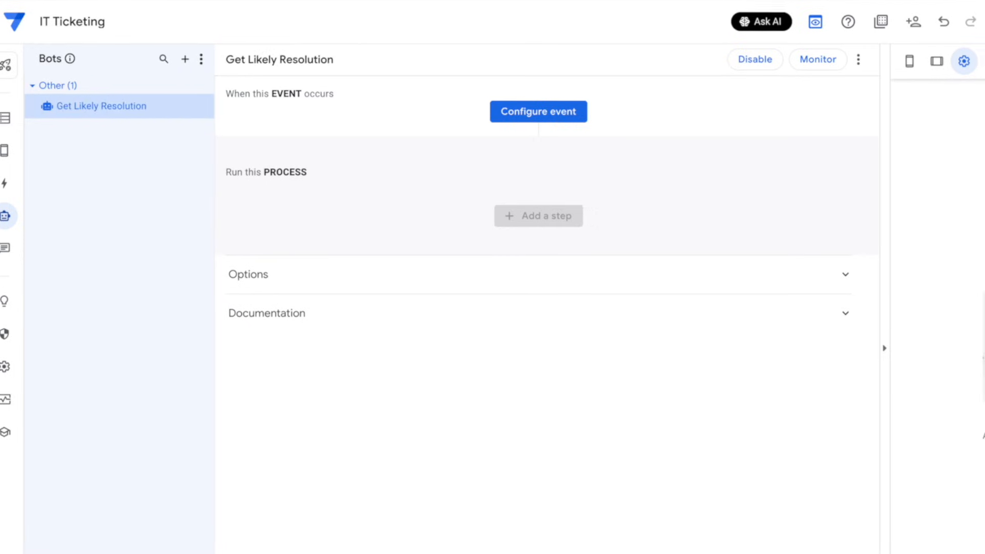
left_click(529, 116)
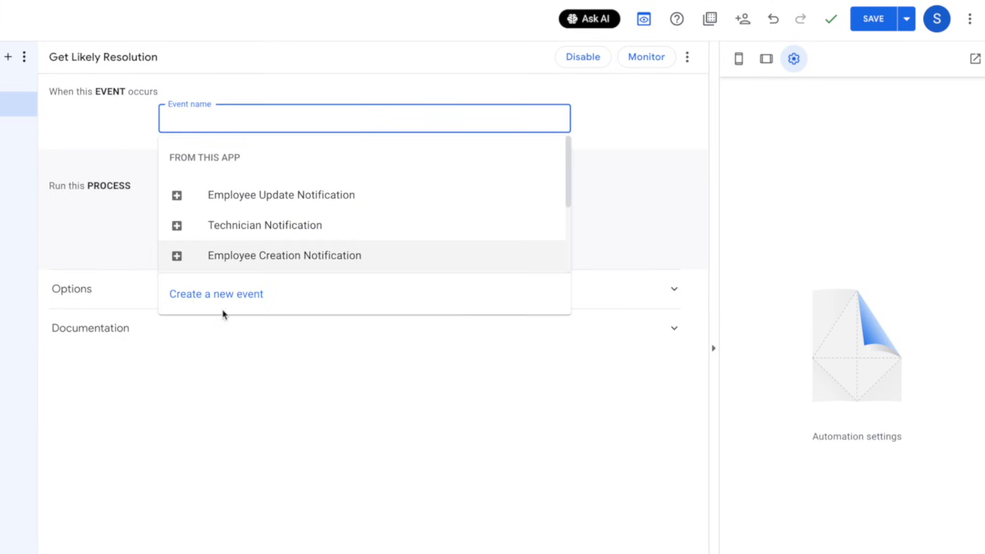
Create a Tickets-table event for the bot named 'Ticket Added or Updated'
left_click(223, 302)
left_click(760, 313)
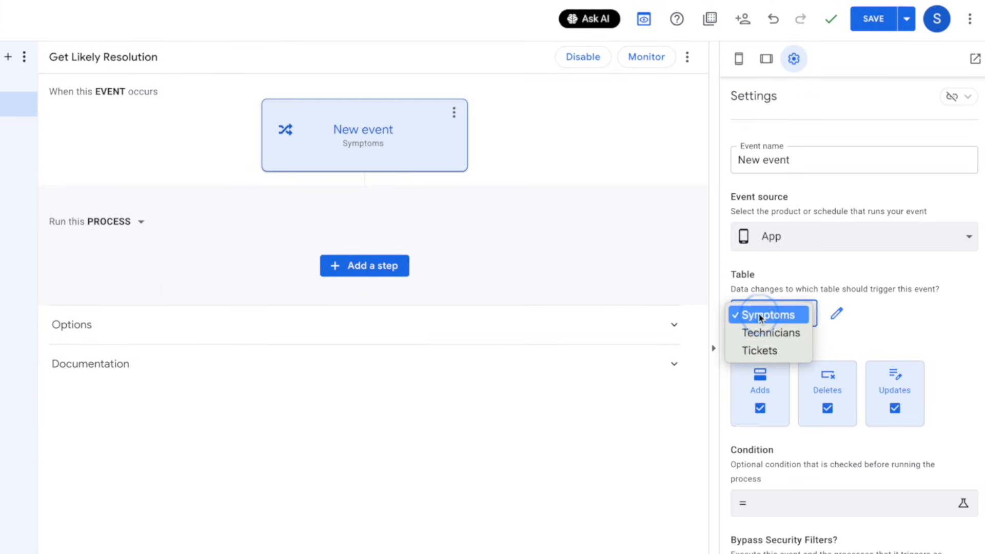
left_click(795, 353)
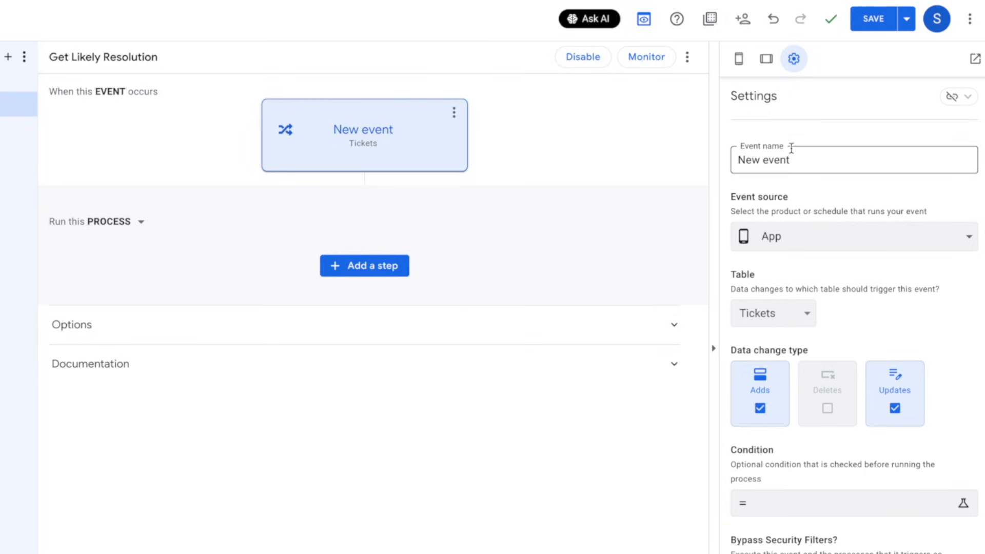
triple_click(800, 161)
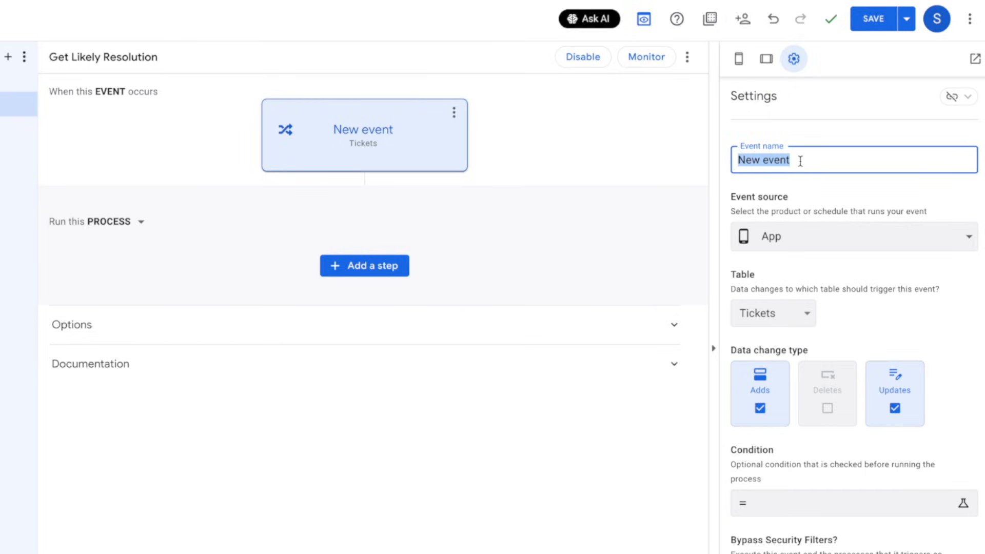
type("Ticket Added")
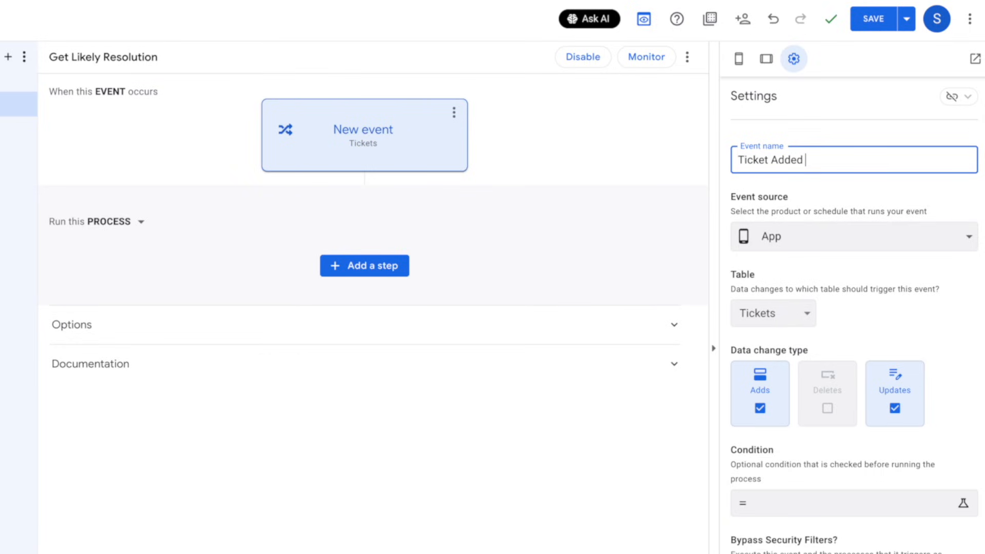
type(" or Updated")
left_click(928, 324)
scroll(874, 483, "down", 1)
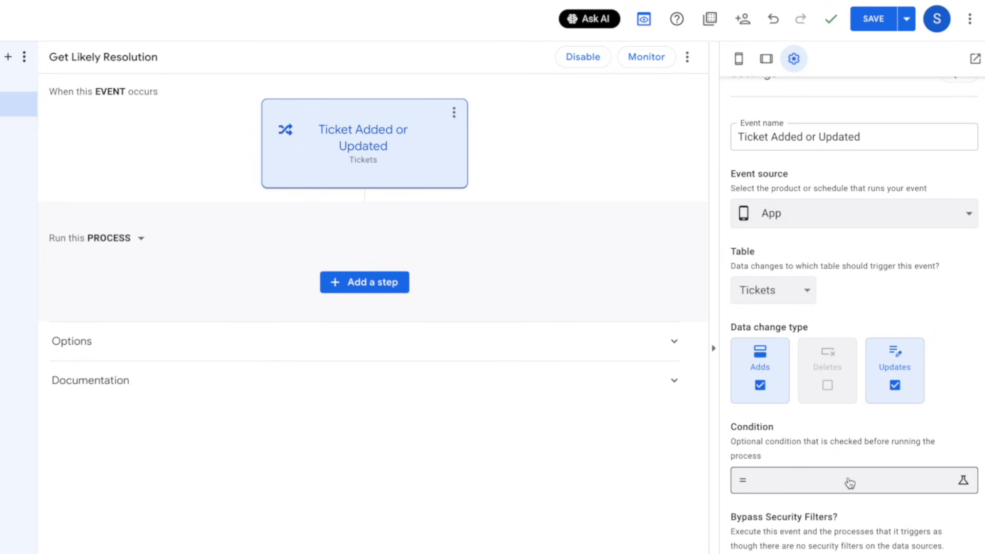
Use an AI-generated condition so the event fires only when Description or Symptom changed
left_click(849, 483)
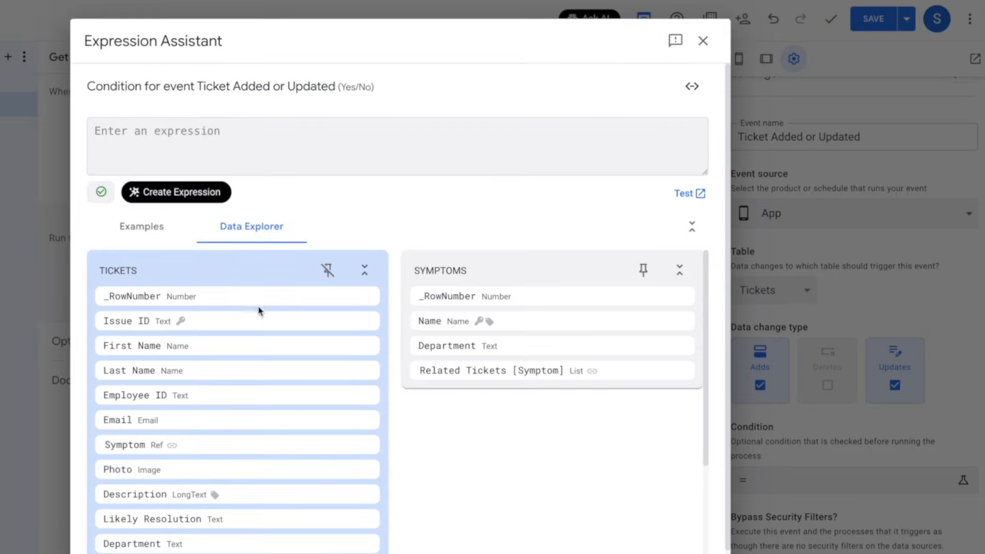
left_click(197, 202)
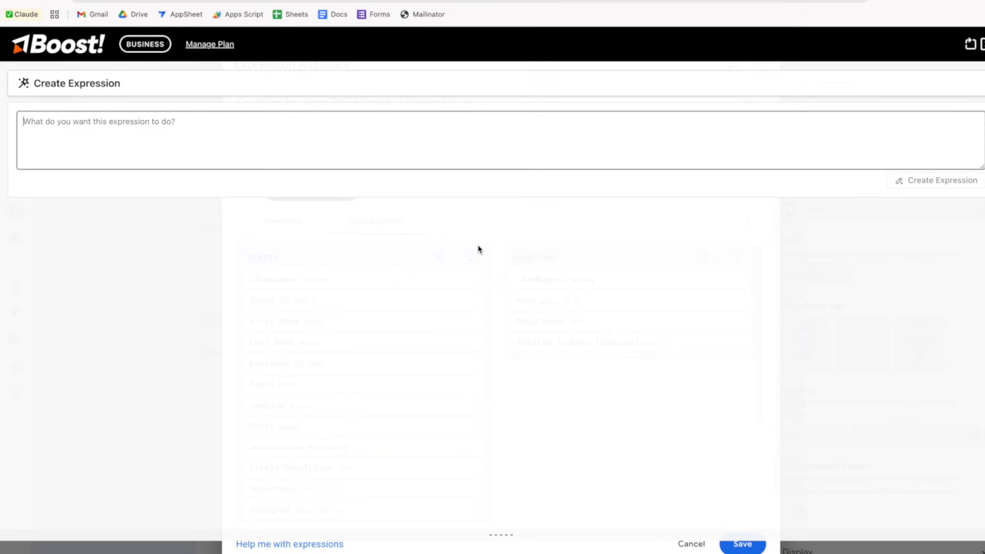
type("Only run when the descri")
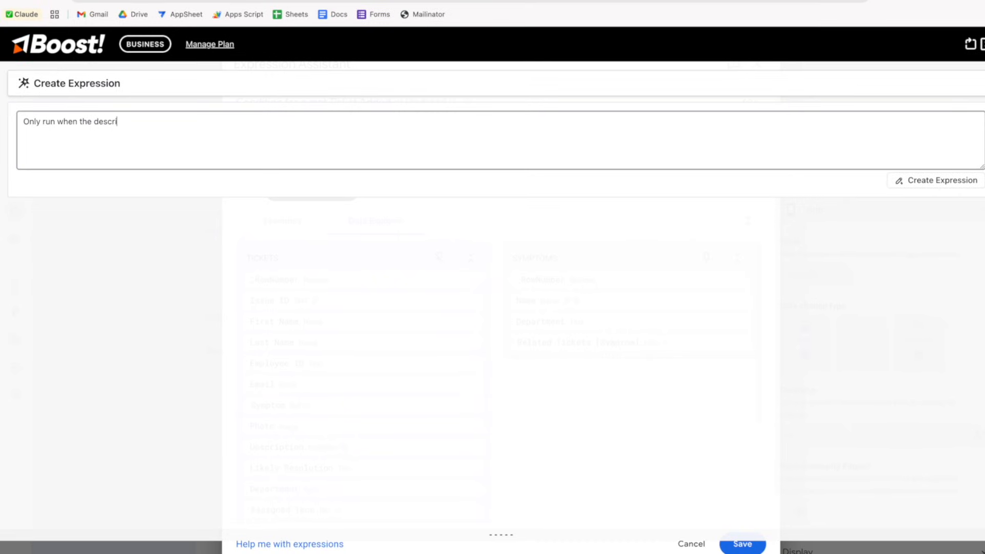
type("ption or symptom is different than be")
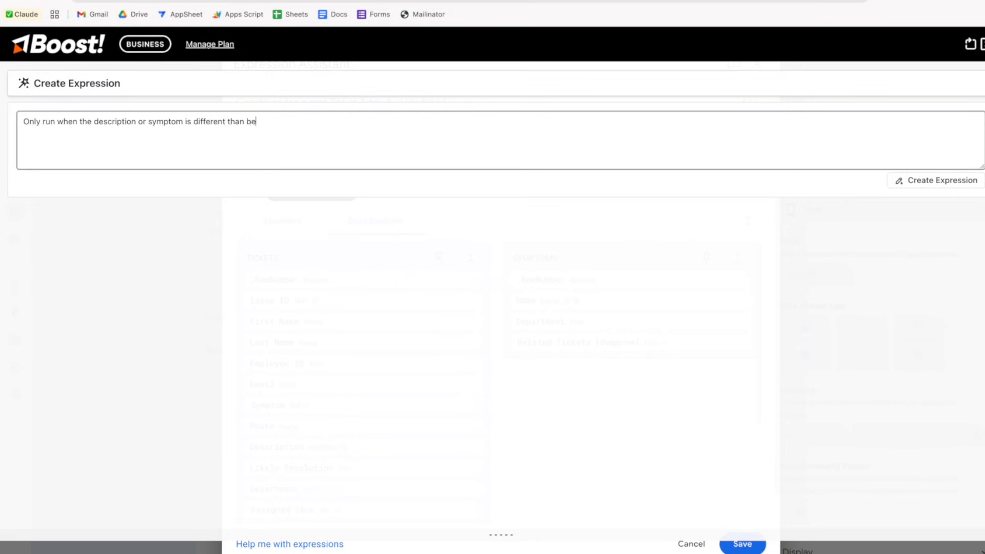
type("fore the update.")
left_click(934, 180)
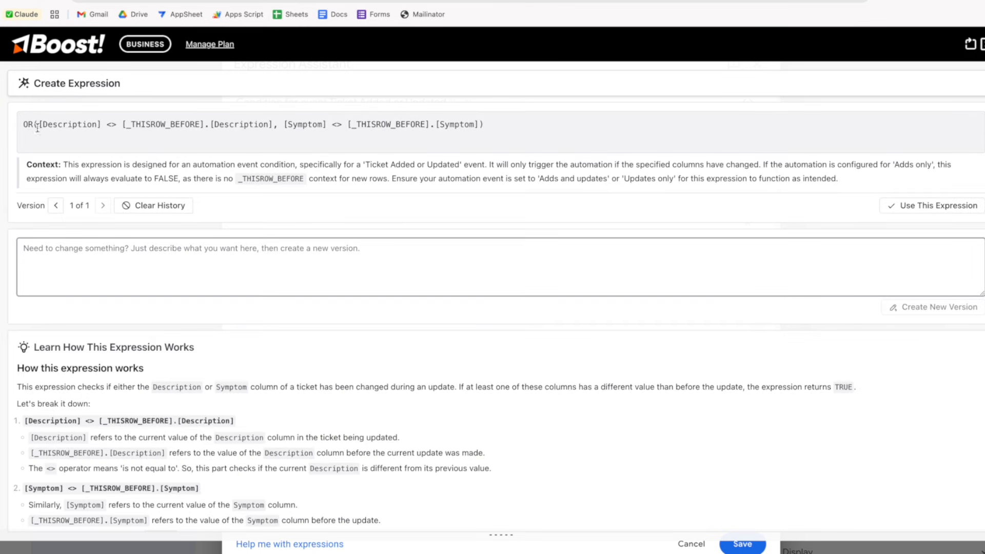
left_click(28, 136)
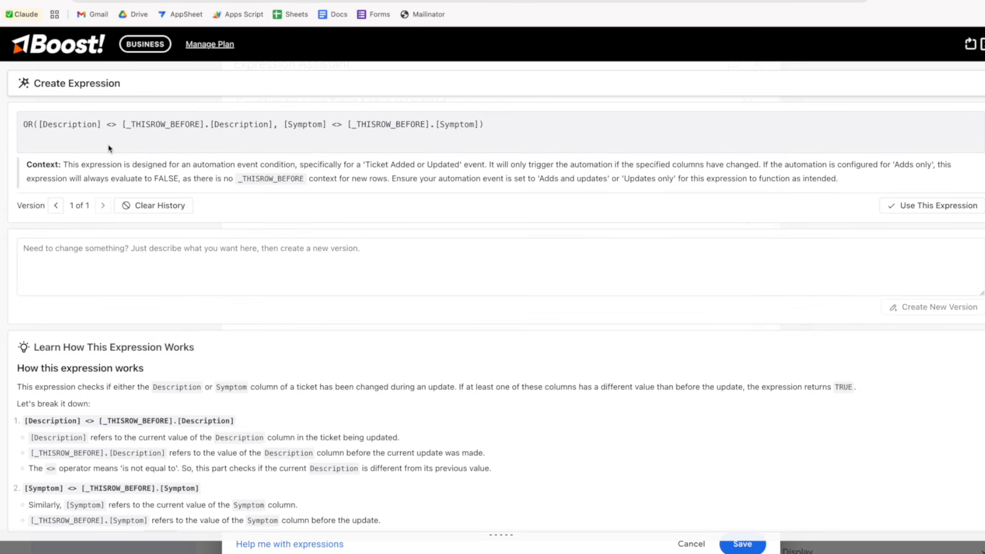
left_click(64, 126)
left_click(907, 207)
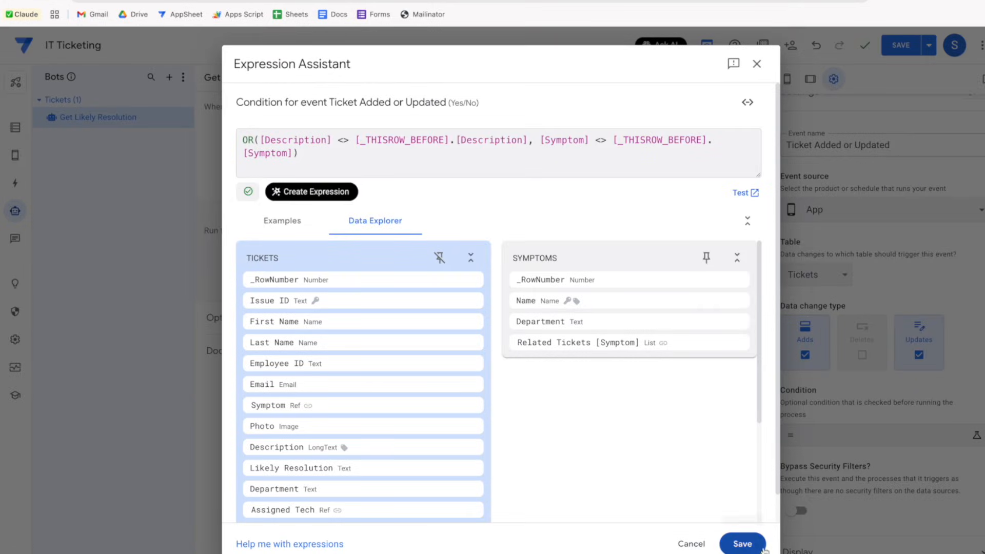
left_click(743, 544)
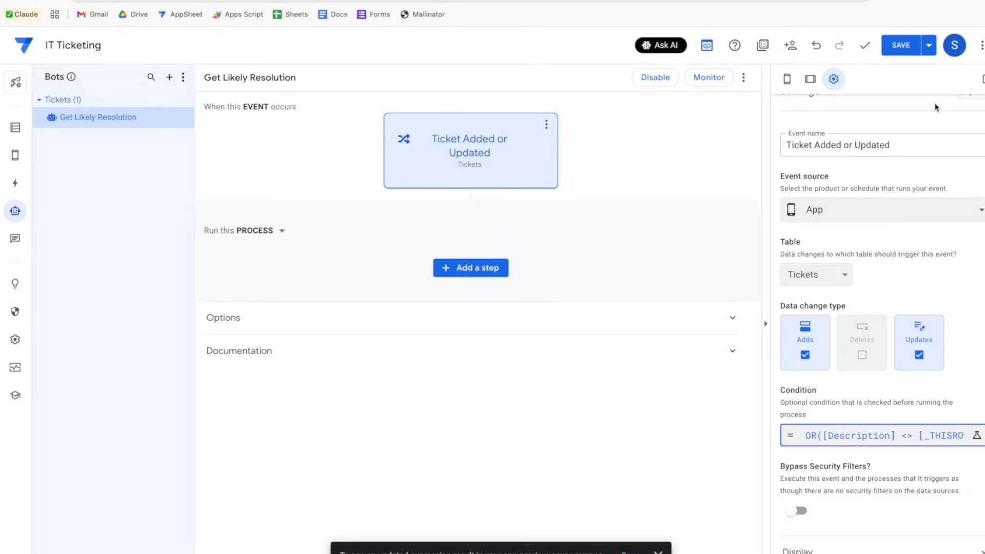
Save the app and add a new blank step to the bot's process
left_click(903, 53)
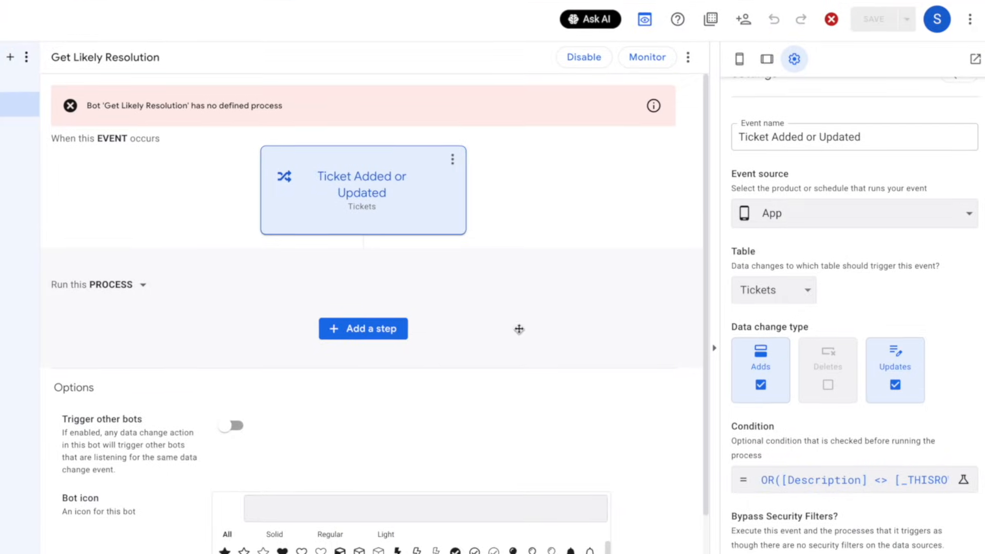
scroll(467, 365, "down", 1)
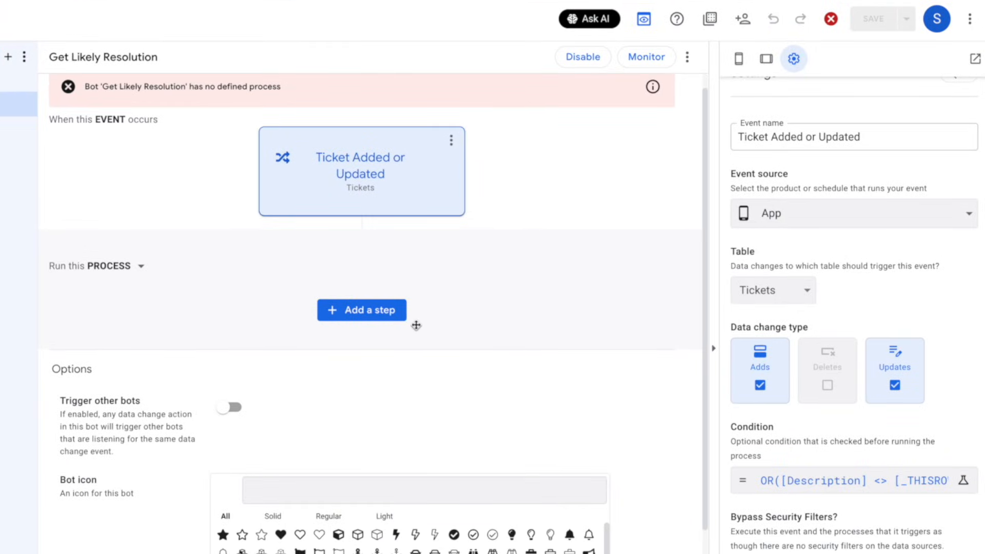
left_click(377, 317)
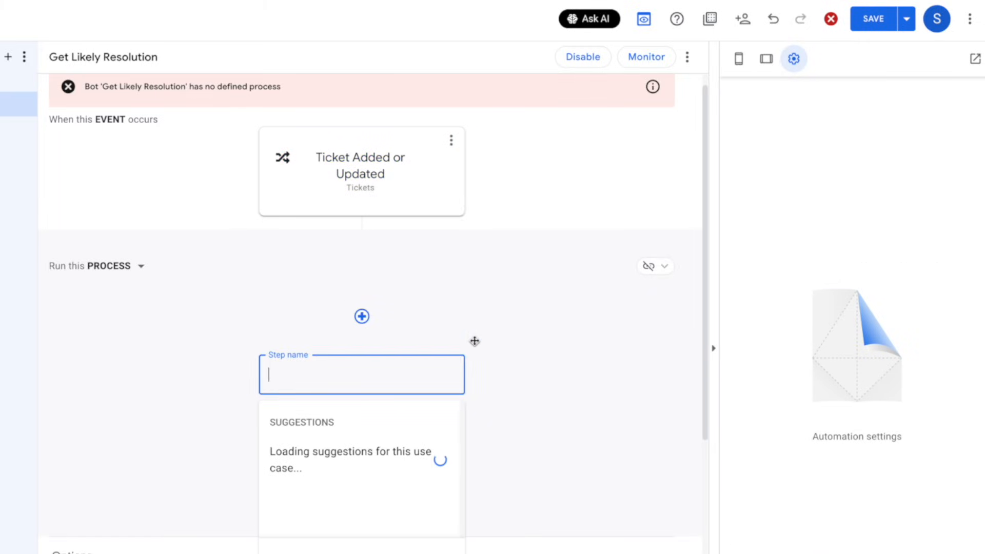
scroll(516, 387, "down", 5)
left_click(345, 314)
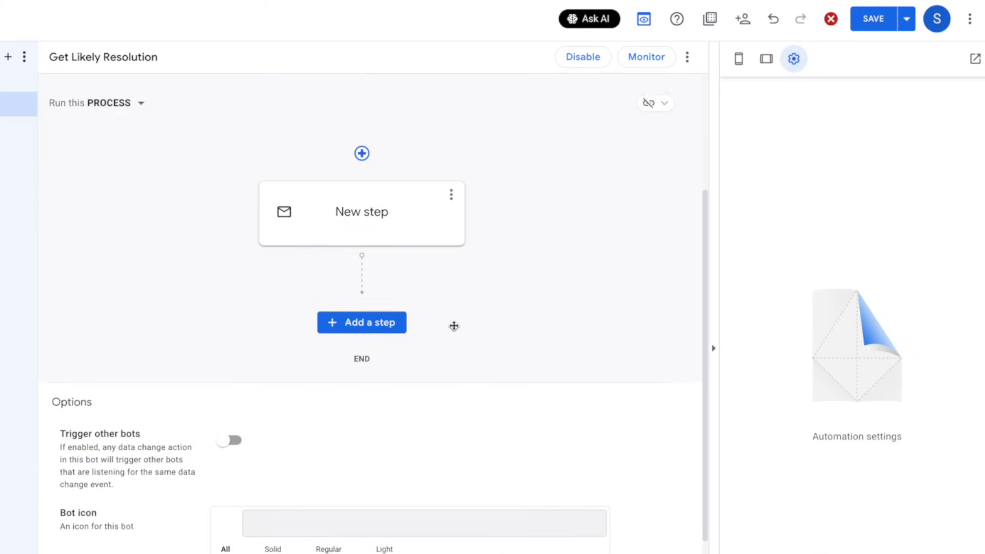
Name the step 'Get Likely Resolution From AI' and make it call a webhook
left_click(390, 248)
type("Ge")
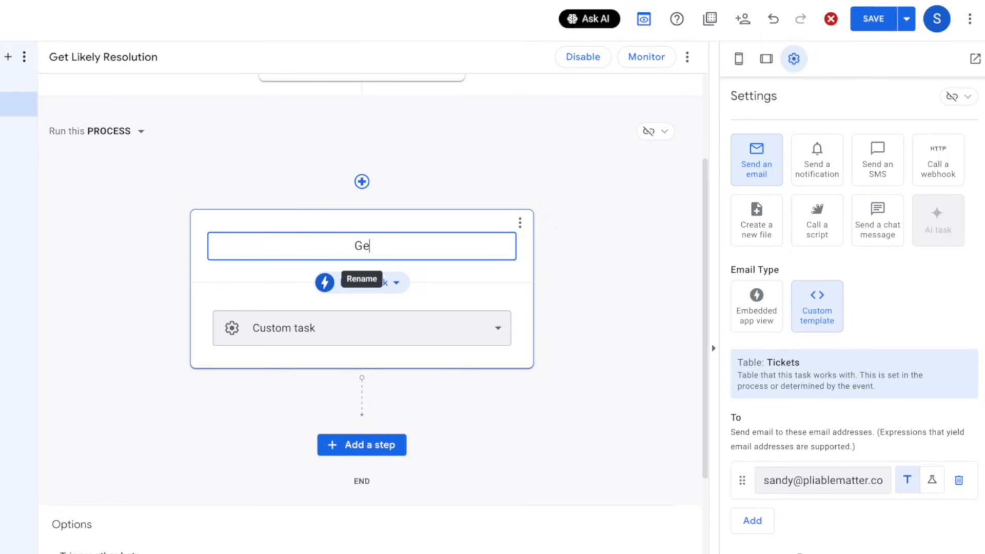
type("t Likely Resolution ")
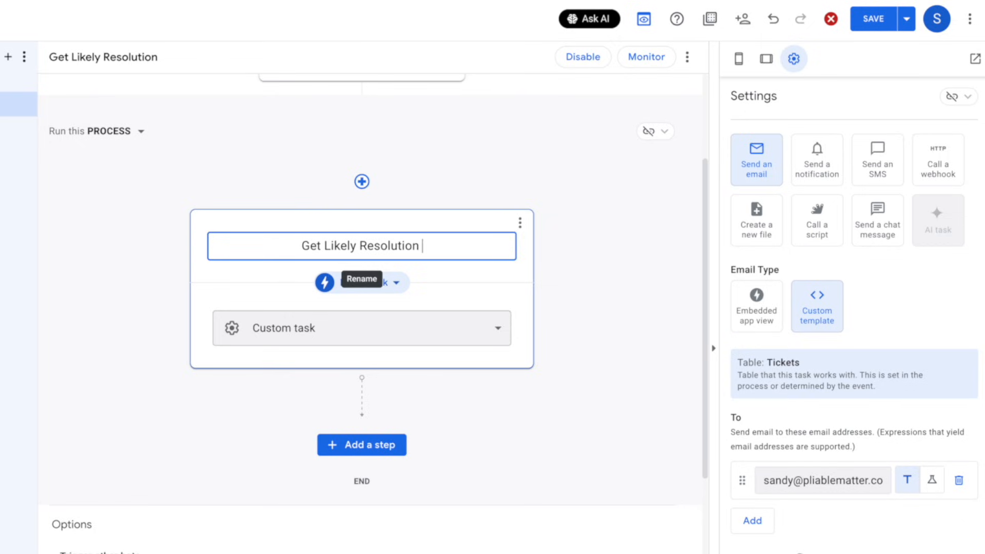
type("From AI")
key("Return")
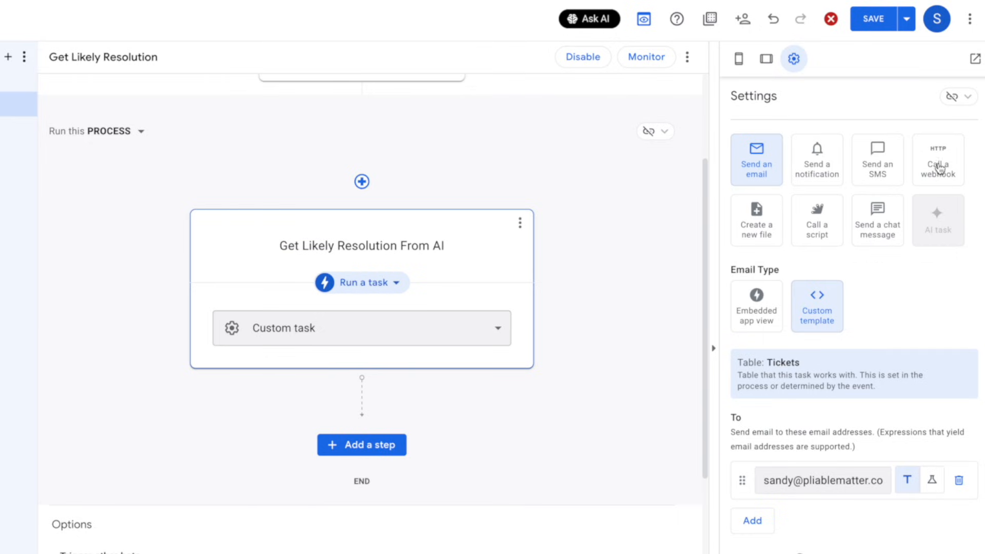
left_click(939, 167)
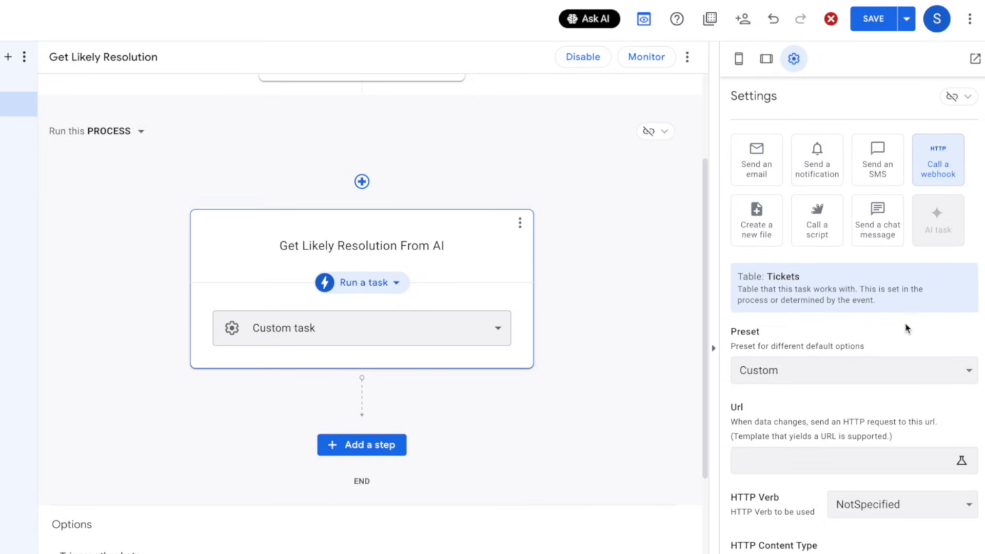
Apply the Boost: AI Text preset to the webhook and review its URL, Post verb and JSON body
left_click(853, 377)
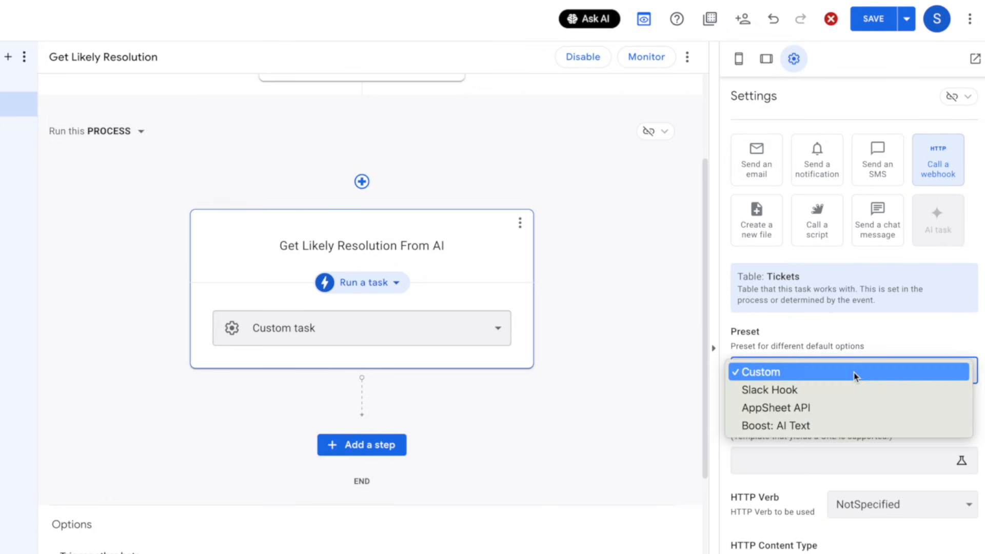
left_click(813, 426)
scroll(816, 461, "down", 7)
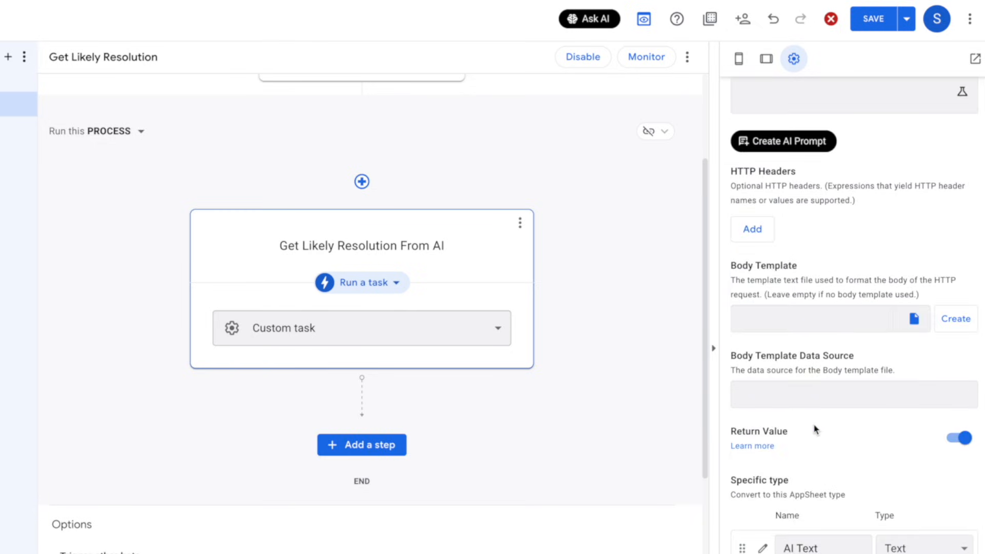
scroll(821, 461, "down", 1)
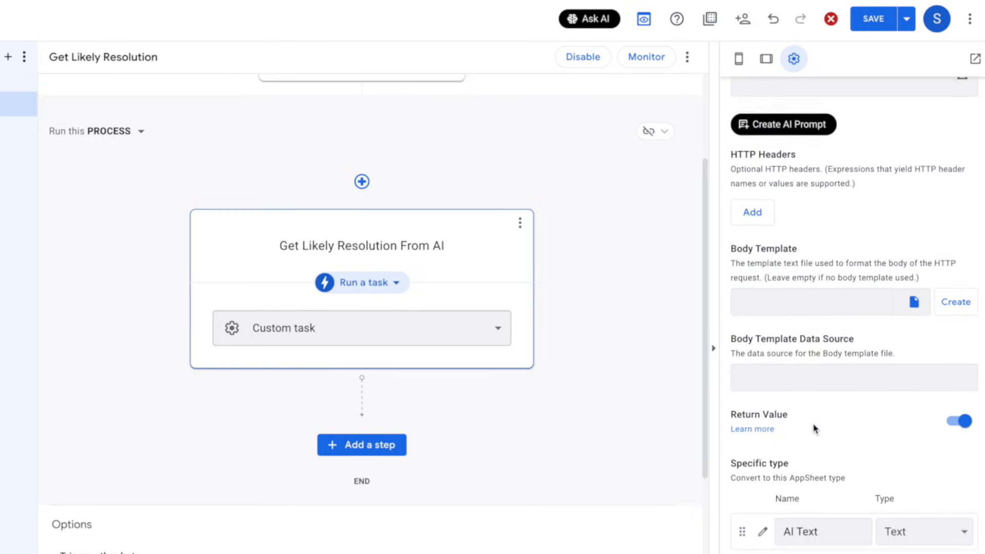
scroll(815, 428, "up", 3)
scroll(836, 427, "up", 8)
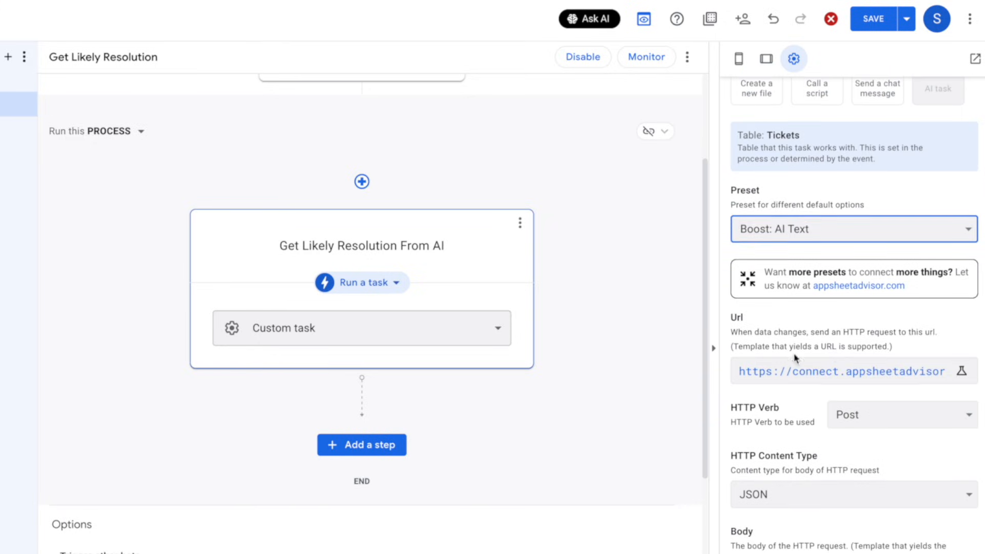
scroll(836, 485, "down", 6)
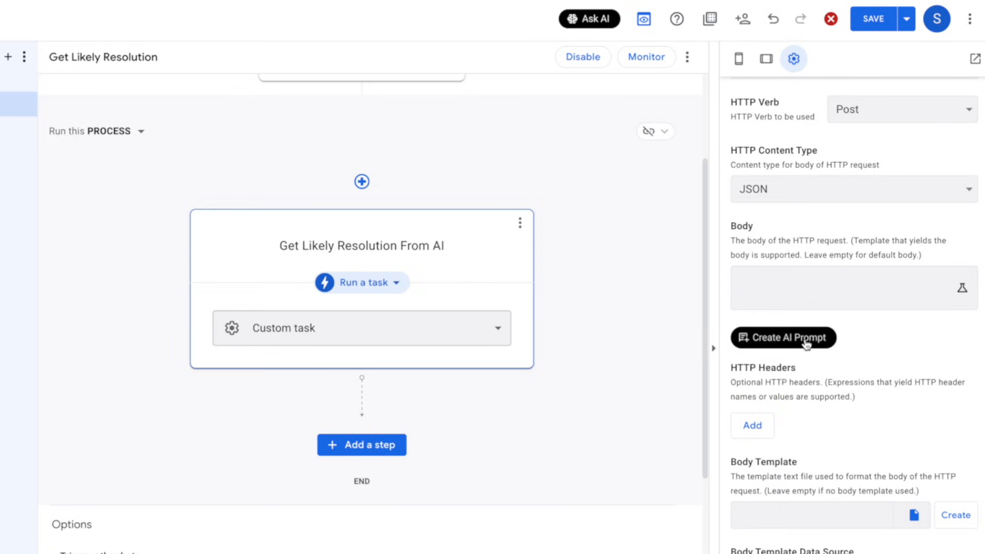
Generate a prompt for a 3–5 word likely fix from the symptom and description, and apply it
left_click(807, 344)
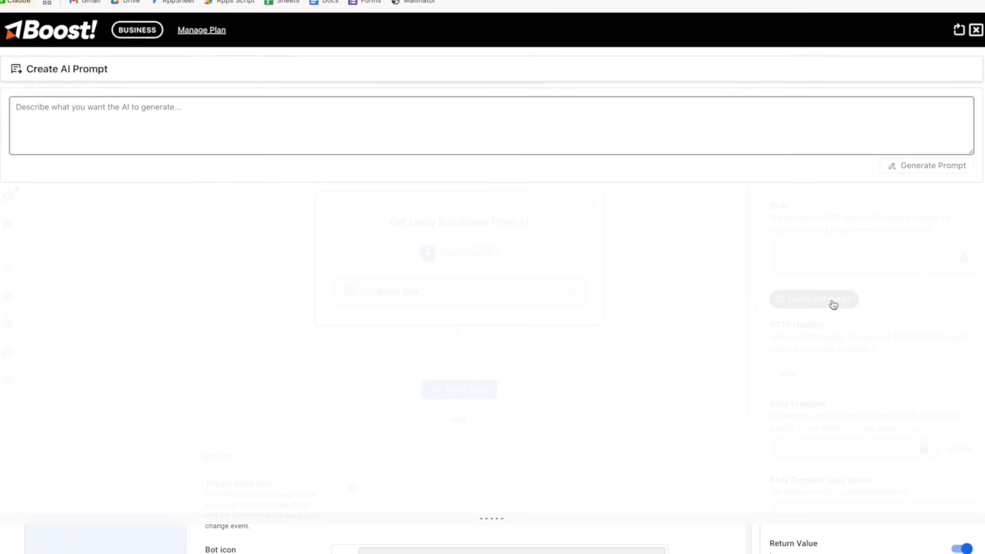
type("Figure out the mos")
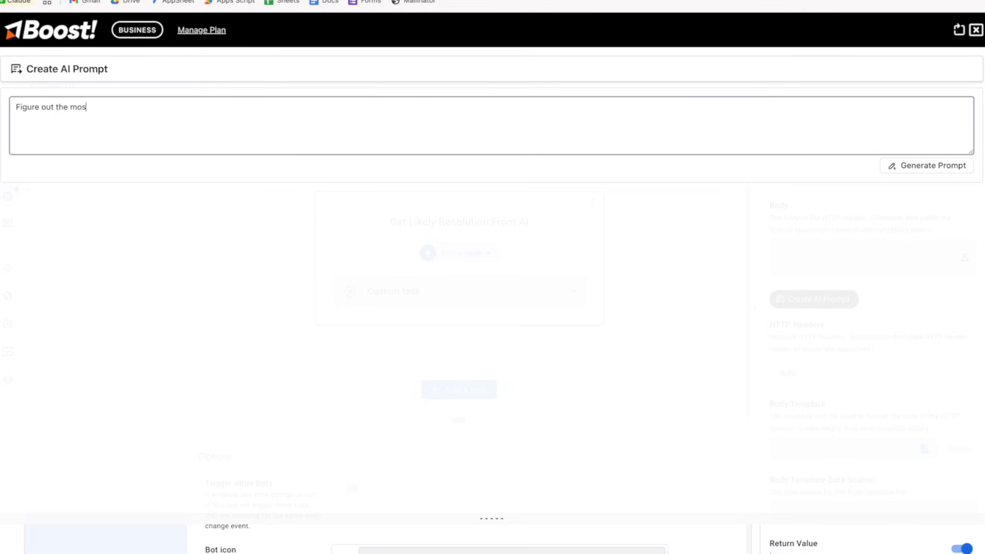
type("t likely fix for the issue based")
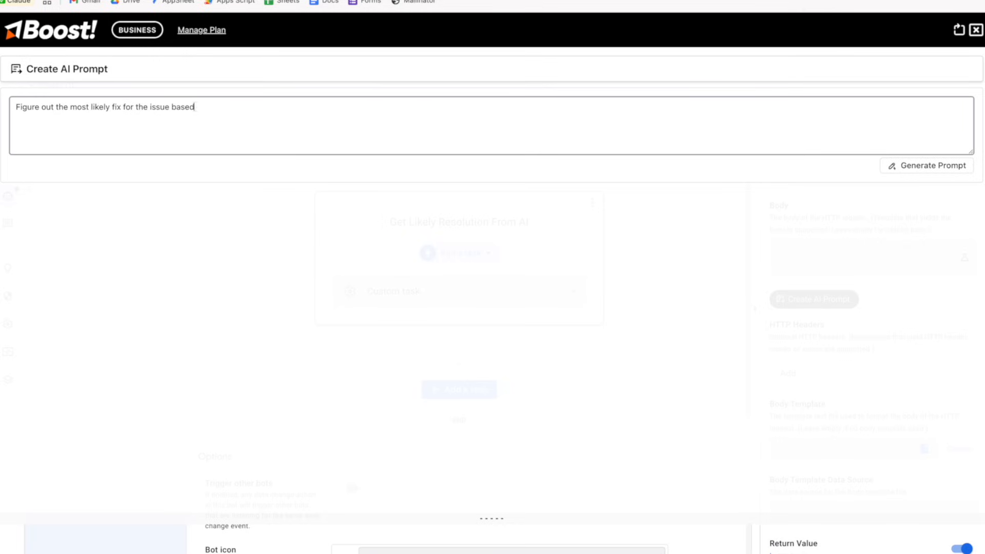
type(" on the description the user provid")
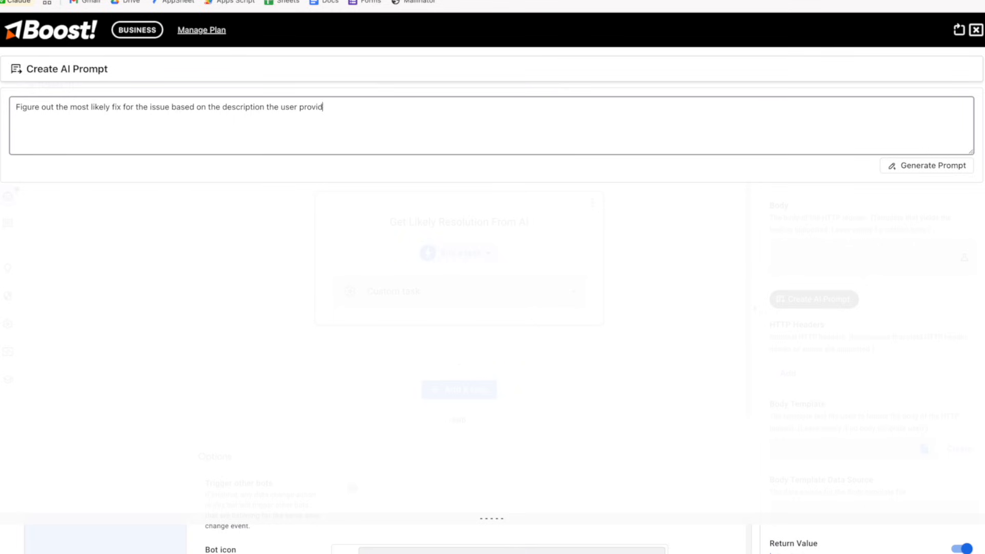
type("ed and the symptom they chose. Ke")
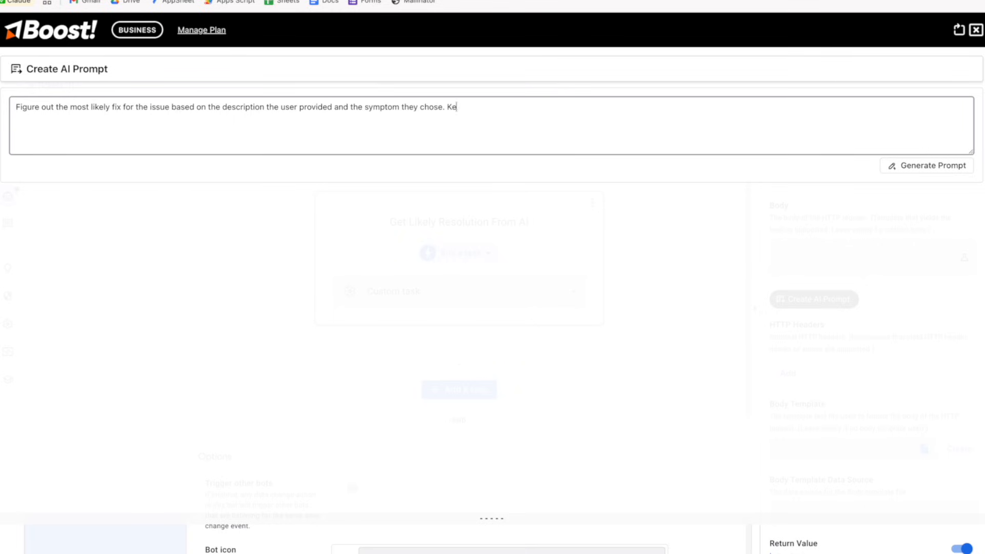
type("ep it short, like 3 to 5 words so that t")
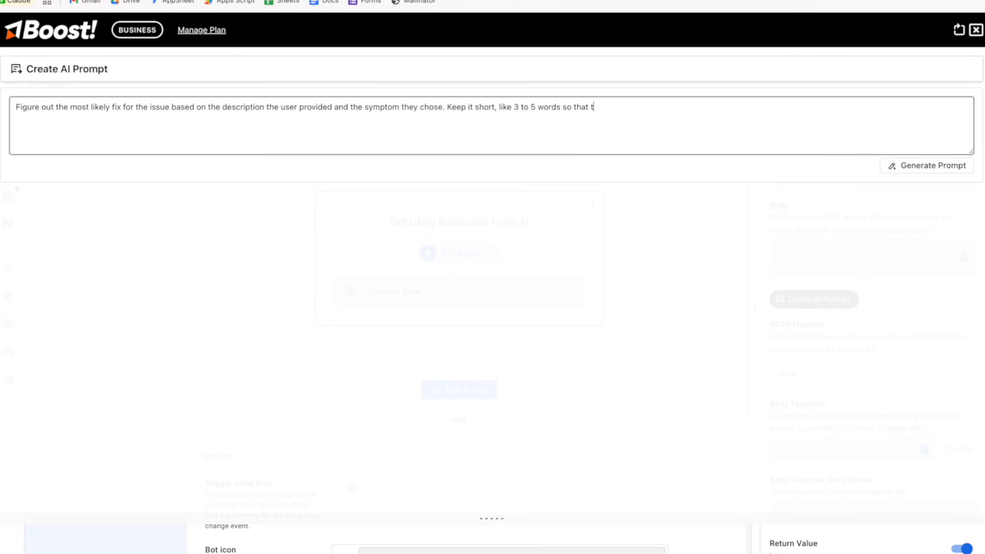
type("he technician can visually scan an")
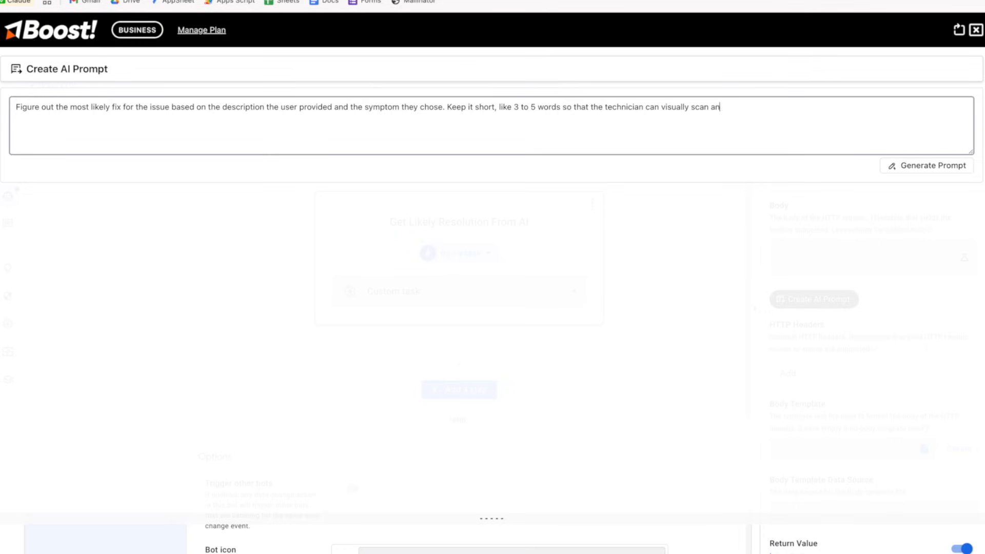
type("d understand the work required.")
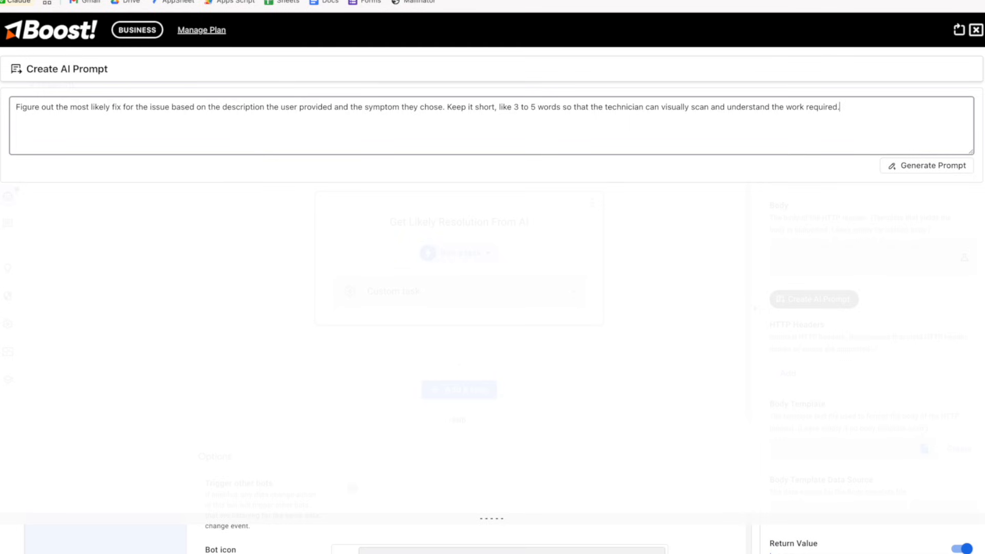
left_click(921, 166)
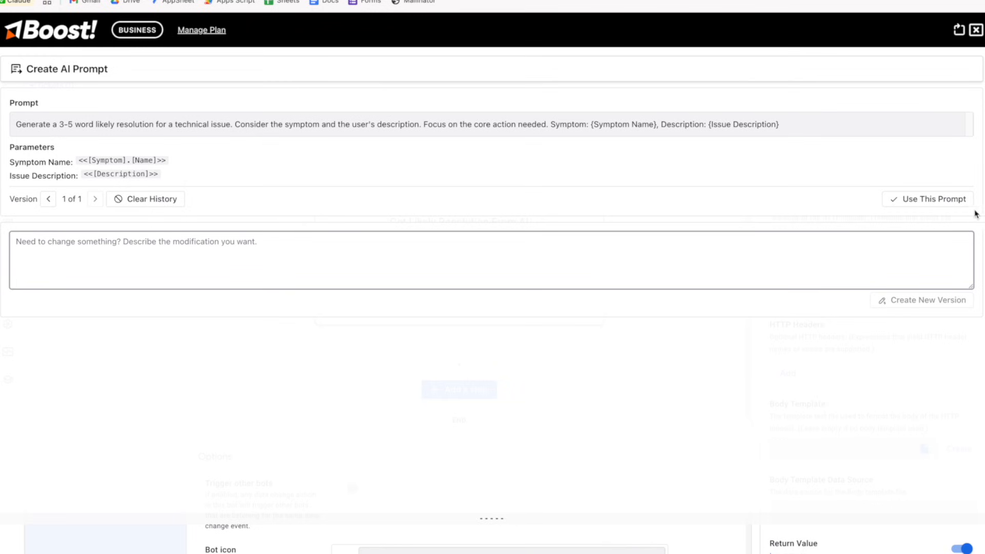
left_click(941, 199)
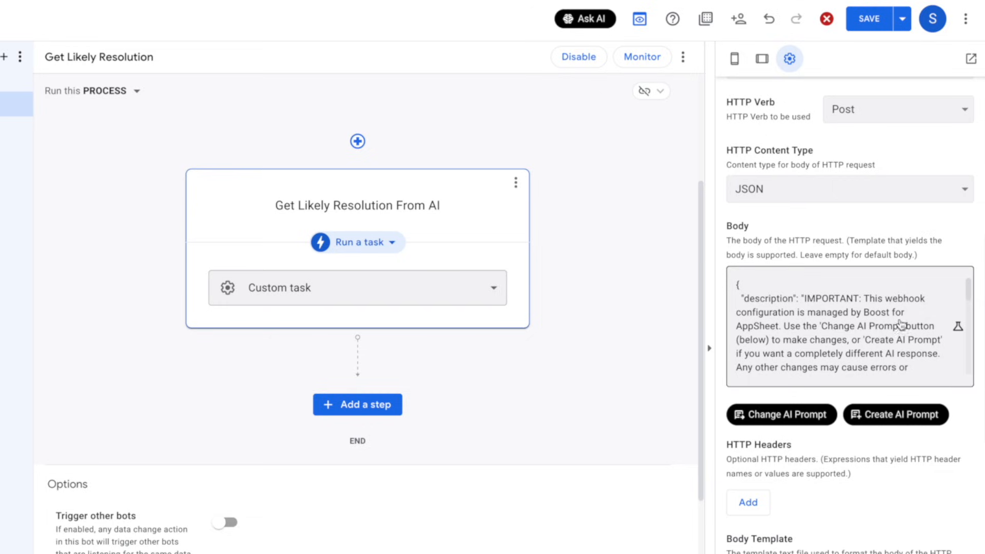
scroll(831, 327, "down", 5)
scroll(830, 329, "down", 5)
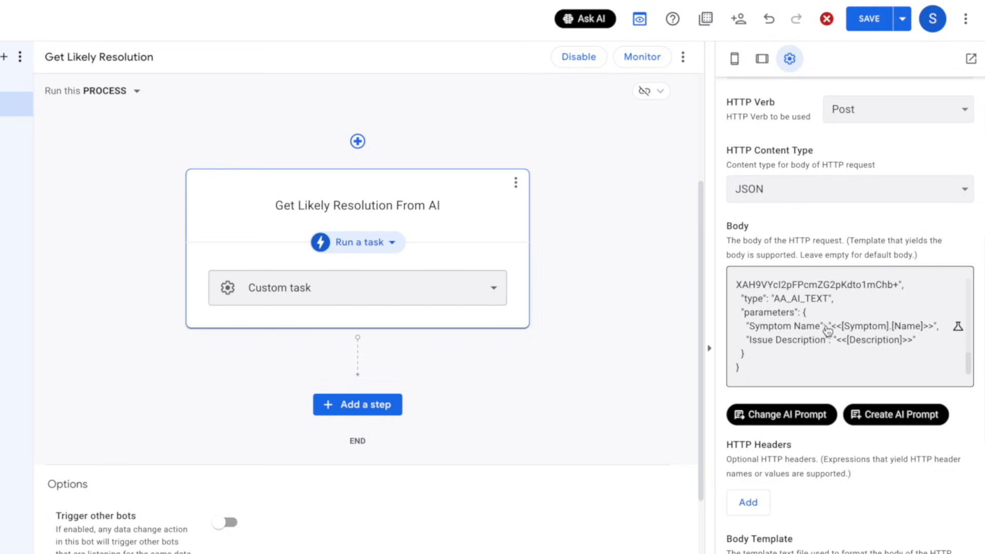
scroll(826, 331, "down", 2)
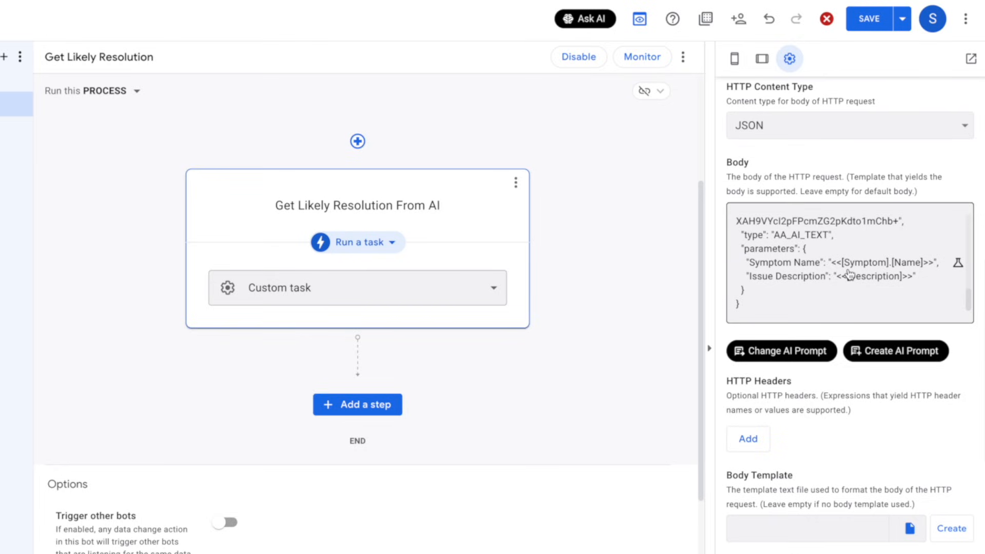
scroll(830, 293, "down", 6)
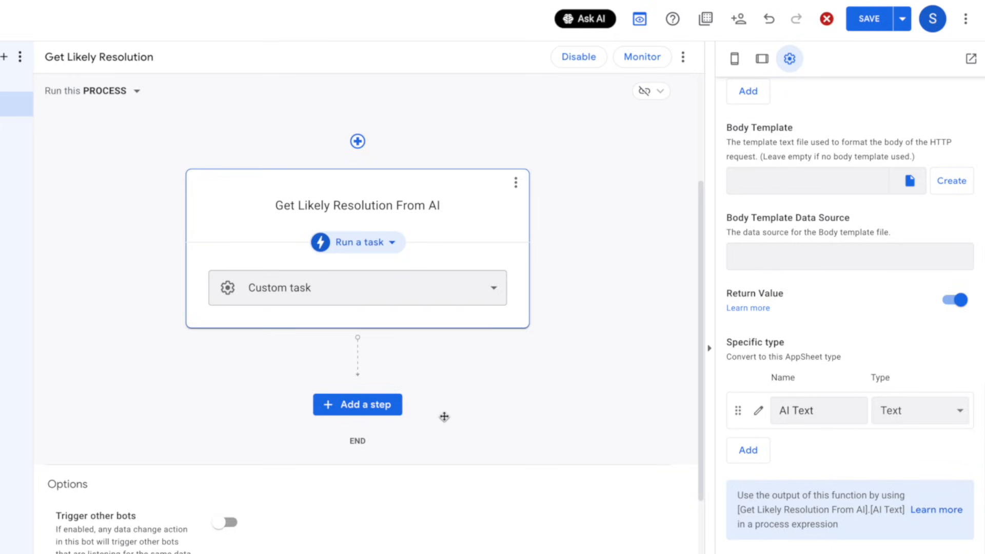
Add a new bot step named Save Likely Resolution that runs a data action
left_click(383, 405)
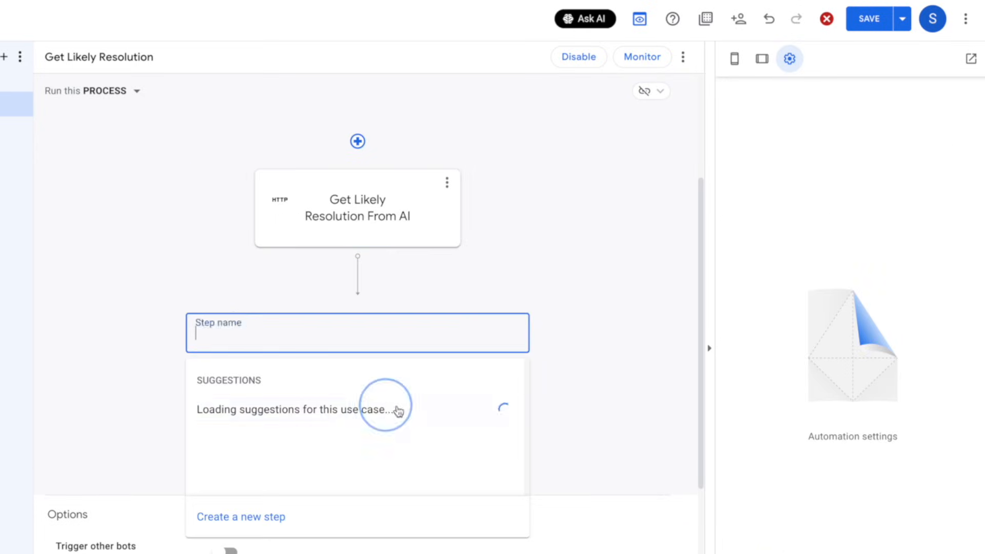
left_click(269, 528)
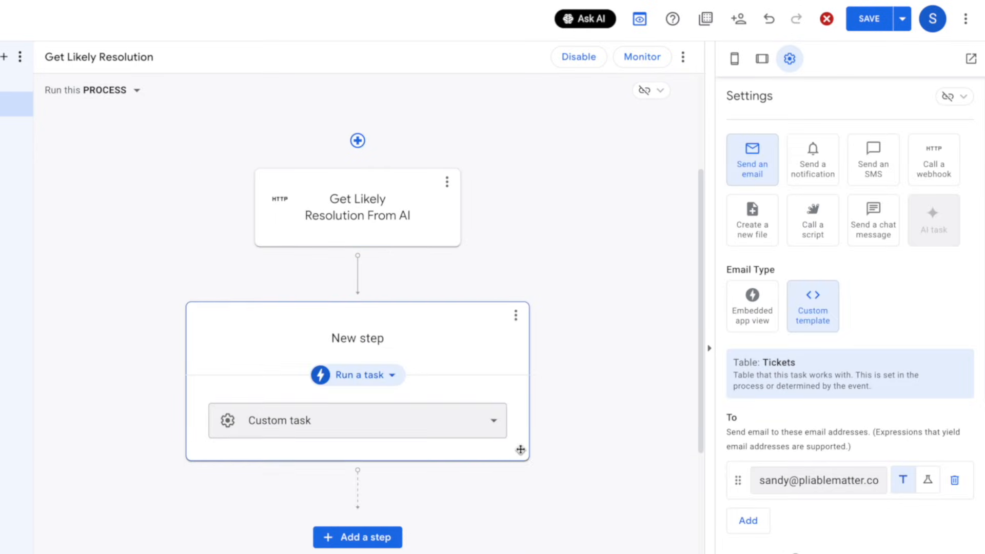
left_click(365, 333)
key("ctrl+a")
type("Sav")
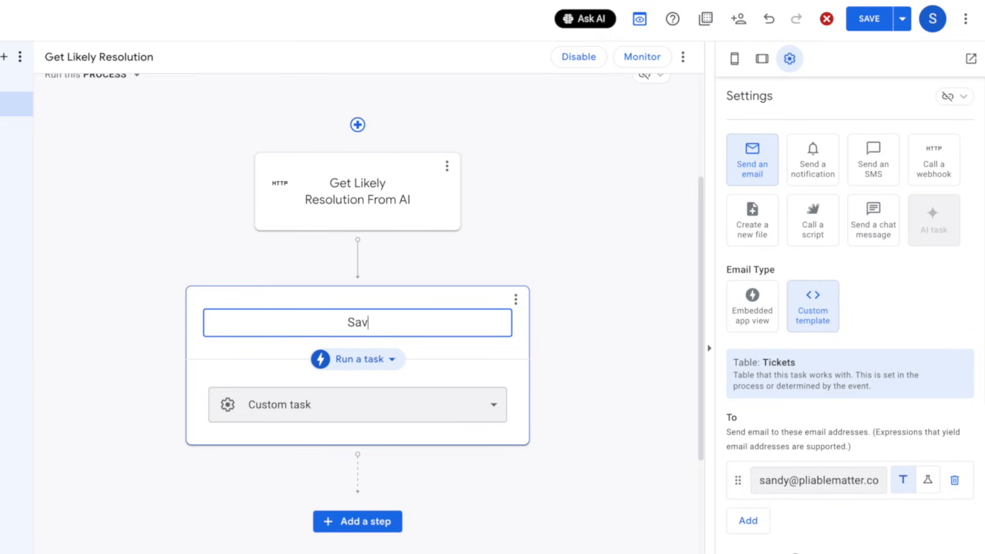
type("e Likely Resolution")
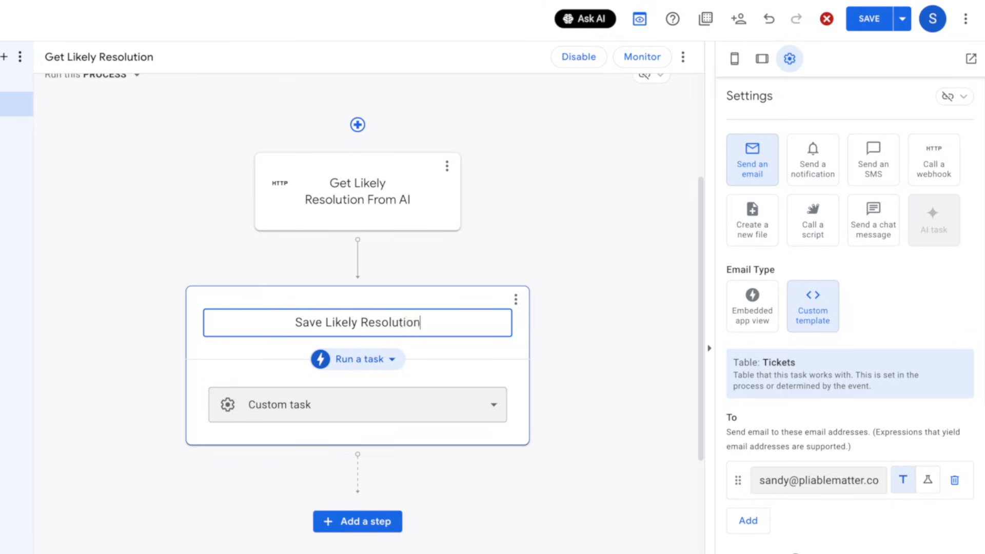
left_click(342, 362)
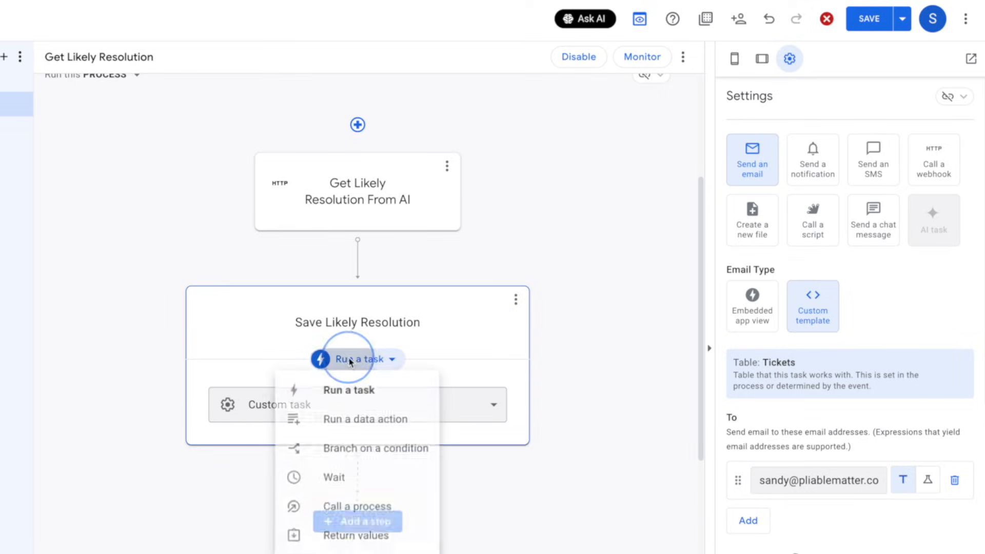
left_click(358, 419)
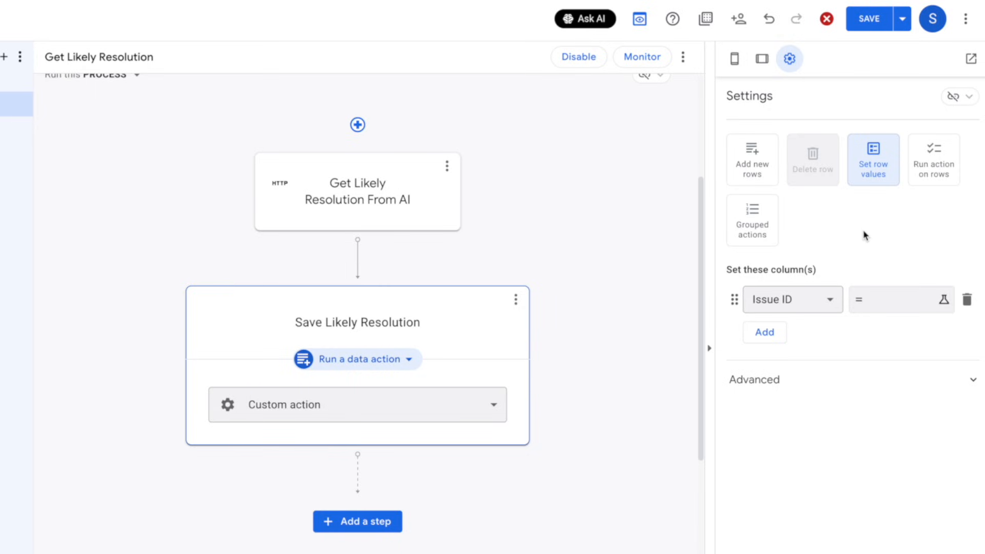
Set the Likely Resolution column and open its value expression editor
left_click(808, 302)
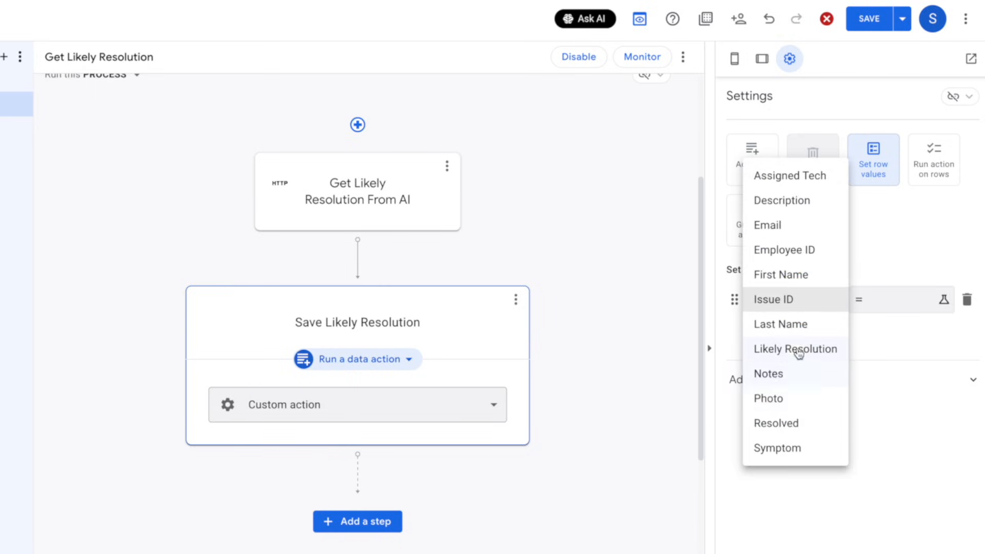
left_click(799, 354)
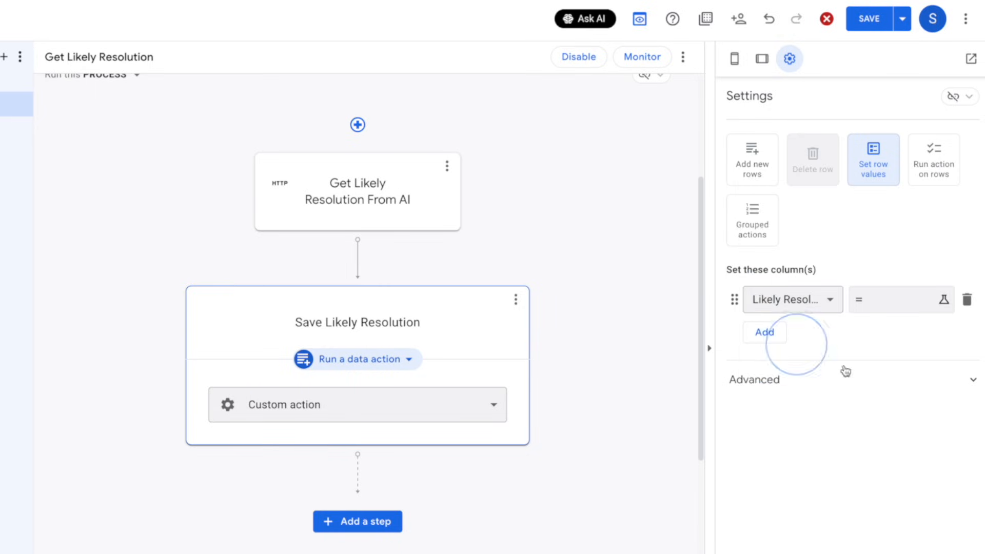
left_click(888, 306)
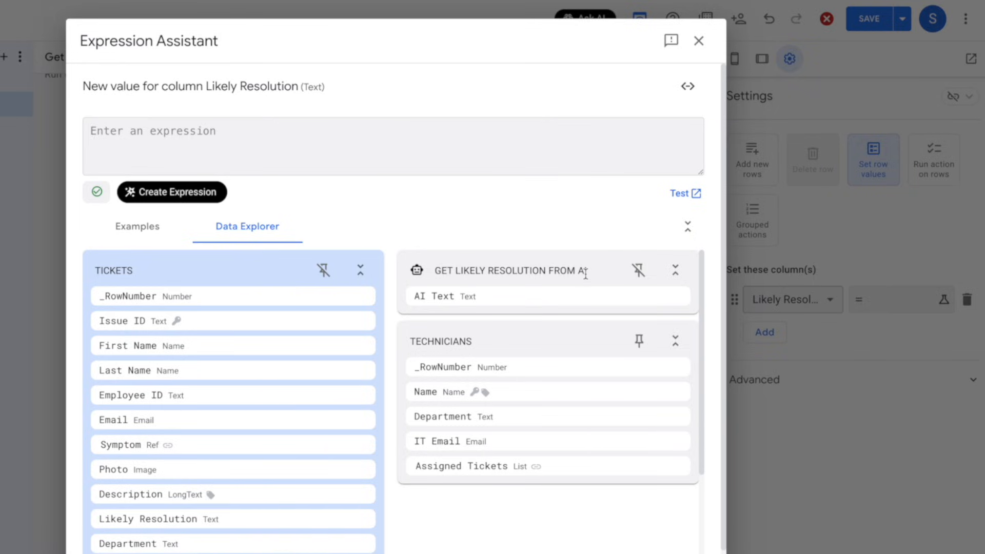
Set Likely Resolution to [Get Likely Resolution From AI].[AI Text], save the app, and go to Data
mouse_move(430, 296)
left_click(662, 297)
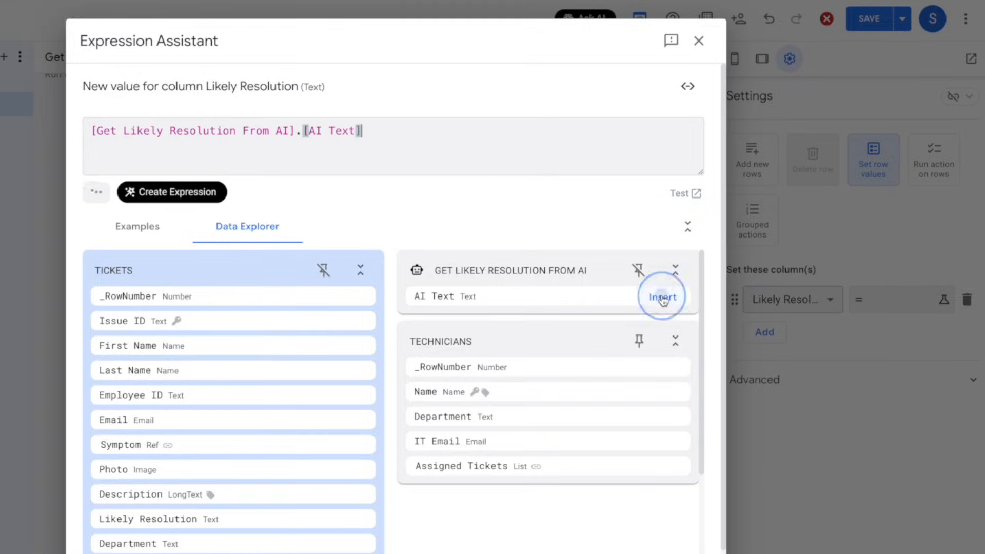
left_click(728, 541)
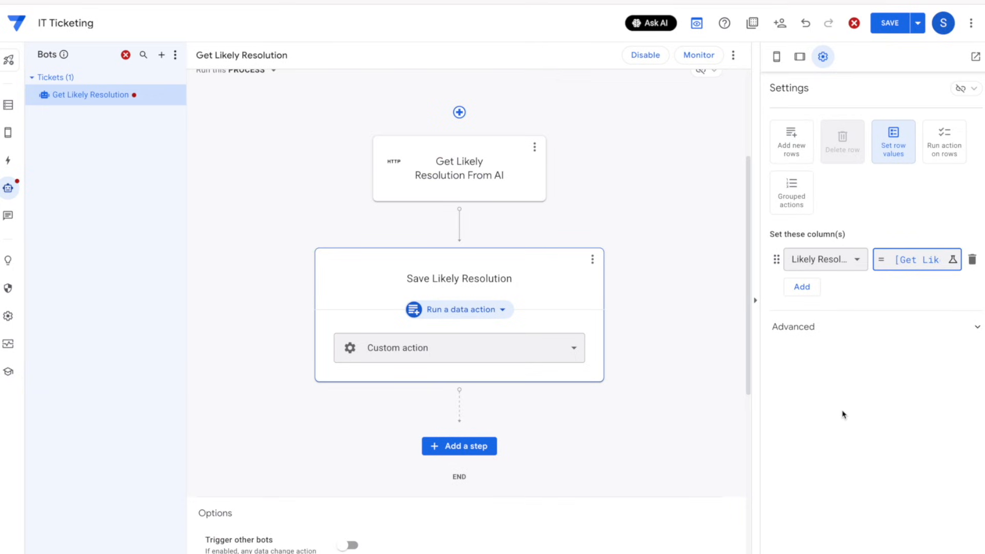
left_click(889, 24)
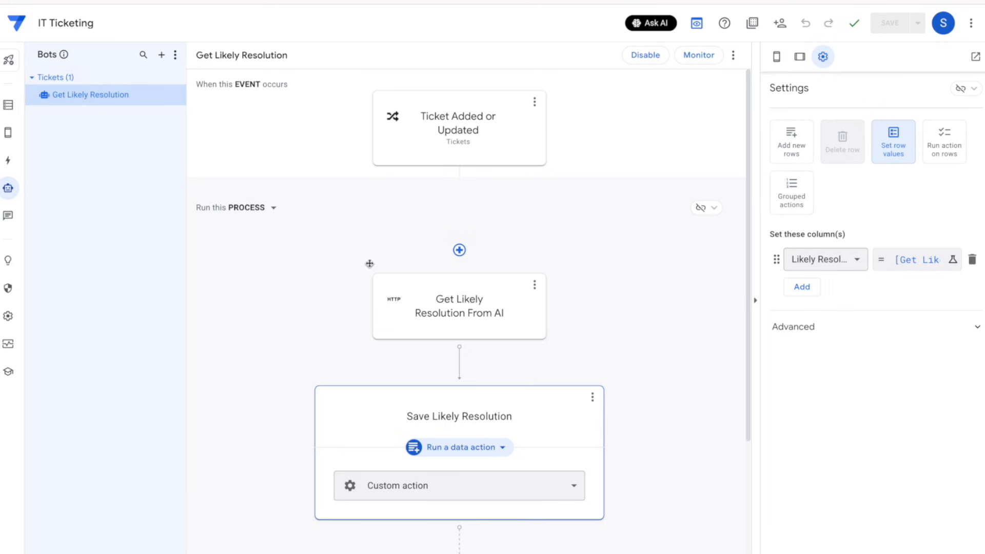
left_click(8, 106)
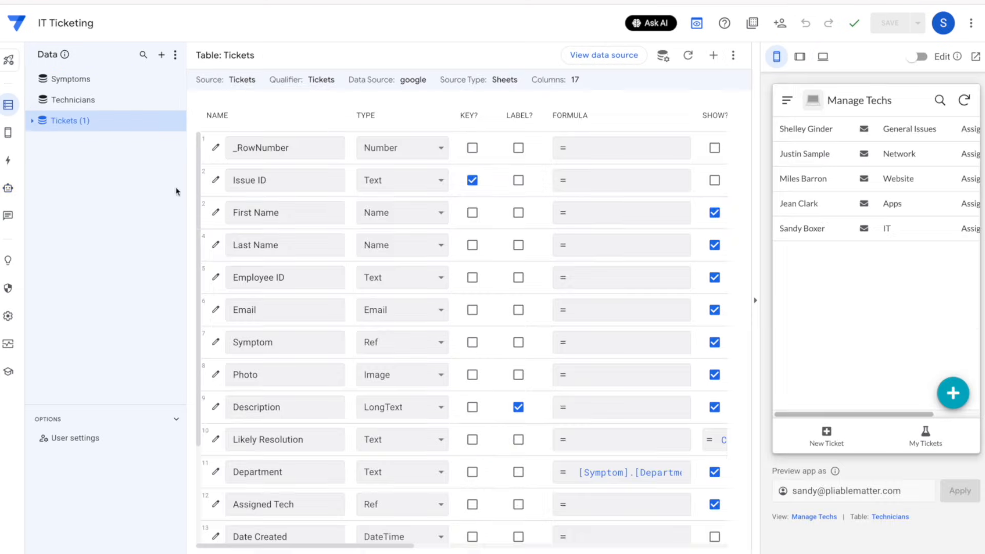
Fill a preview New Ticket with a test requester's first and last name, employee ID and e-mail
left_click(820, 434)
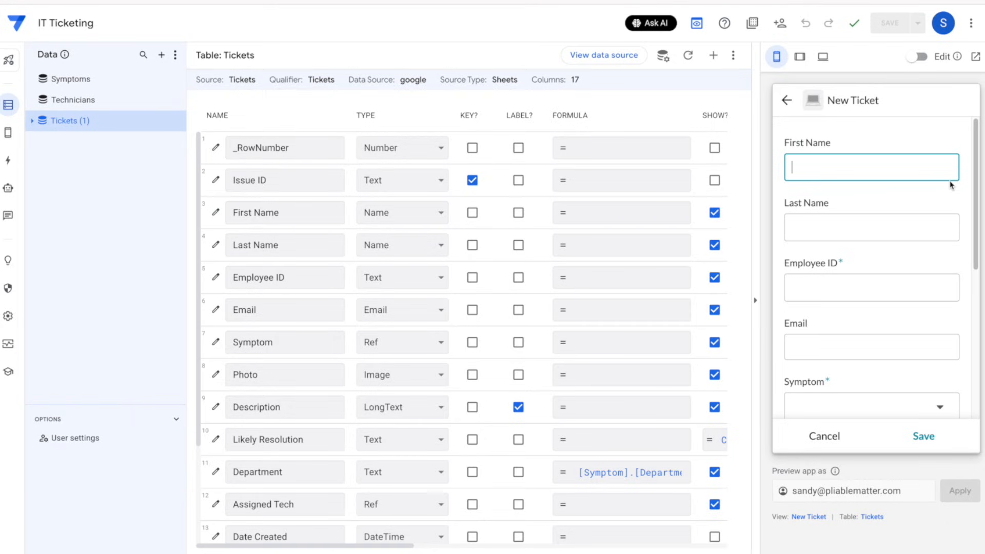
type("John")
key("Tab")
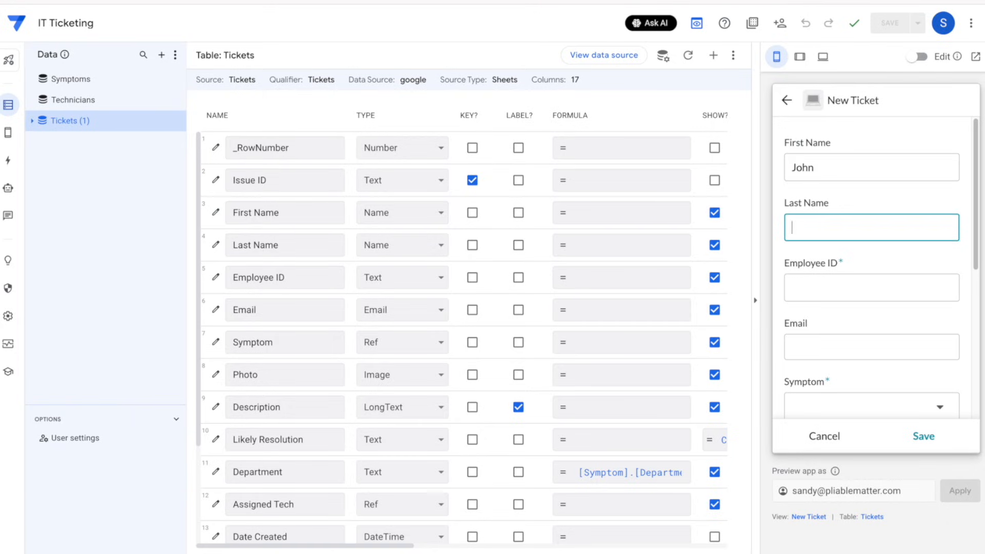
type("Smith")
key("Tab")
type("100")
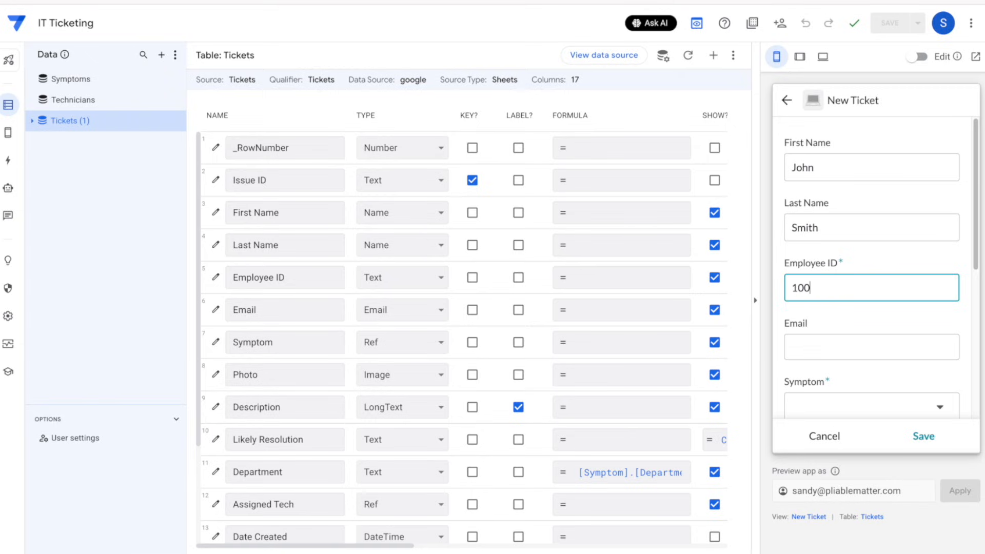
type("0")
key("BackSpace")
key("Tab")
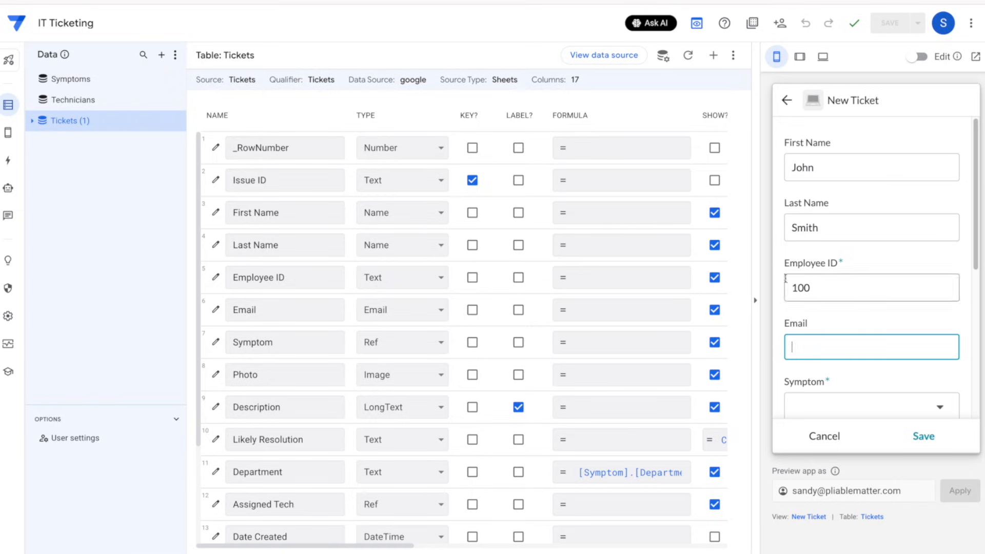
scroll(890, 303, "down", 1)
type("john")
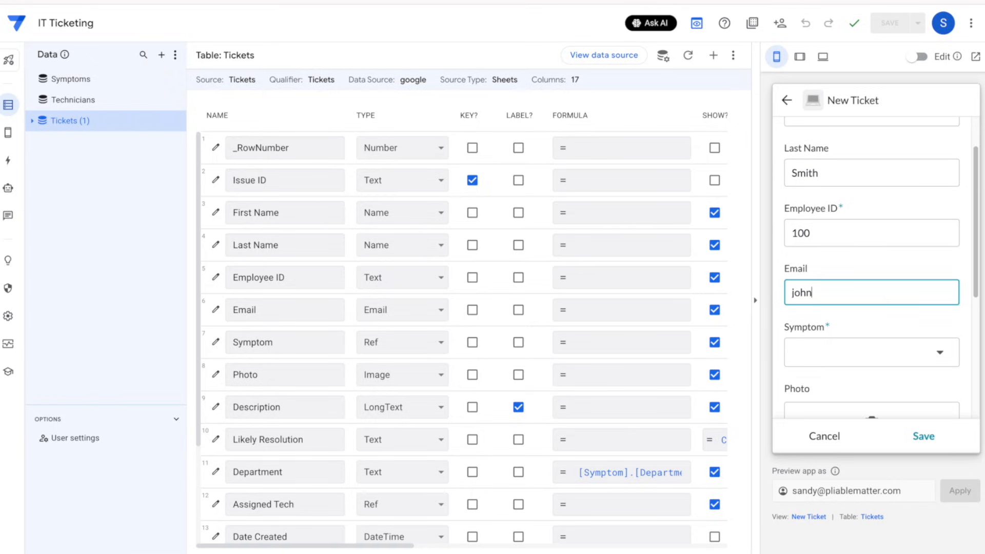
type(".smith@example.com")
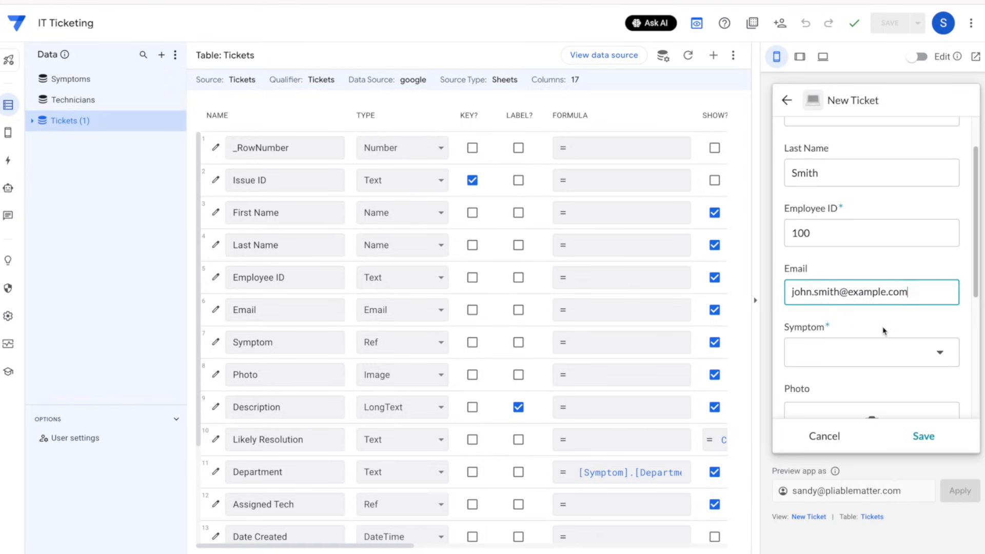
left_click(869, 328)
left_click(859, 300)
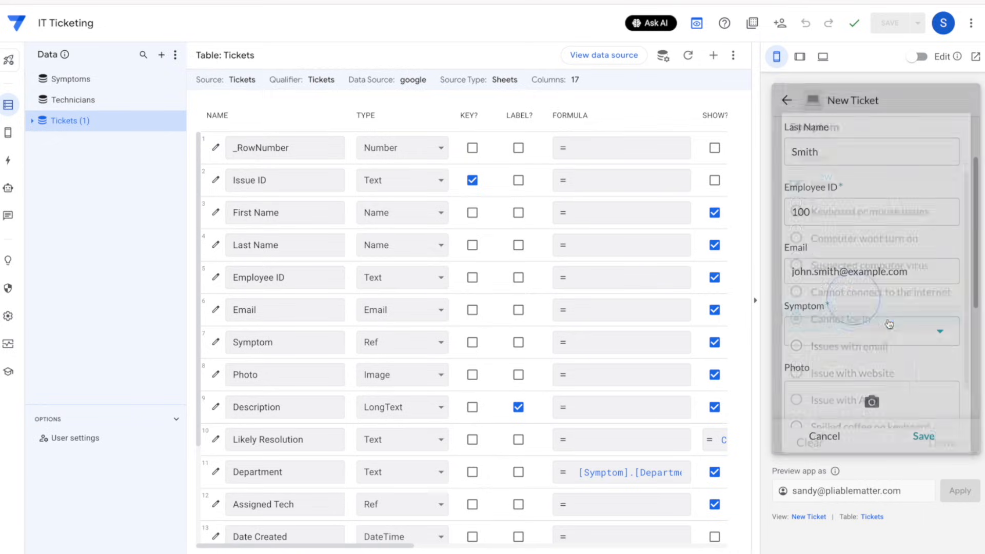
scroll(879, 302, "down", 2)
scroll(825, 257, "down", 3)
left_click(825, 235)
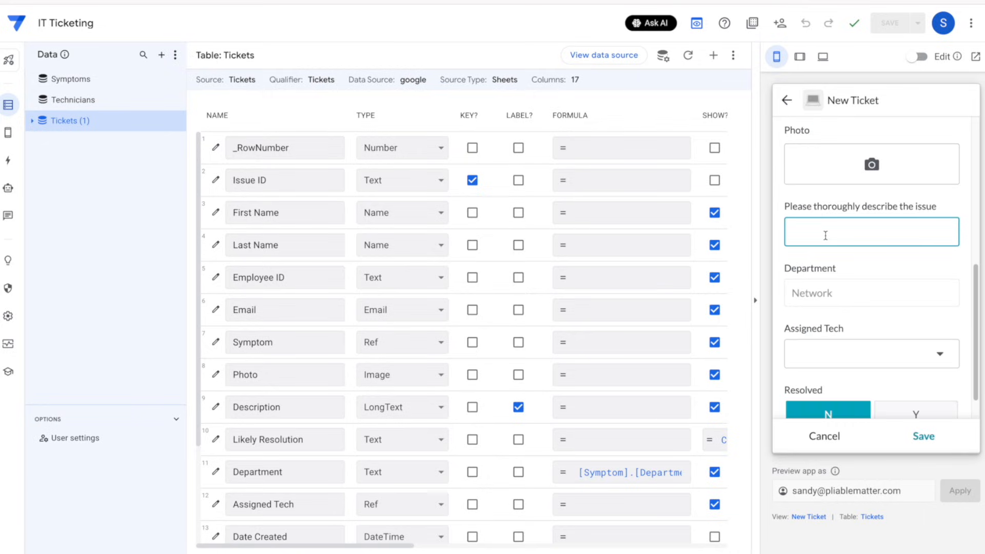
key("ctrl+v")
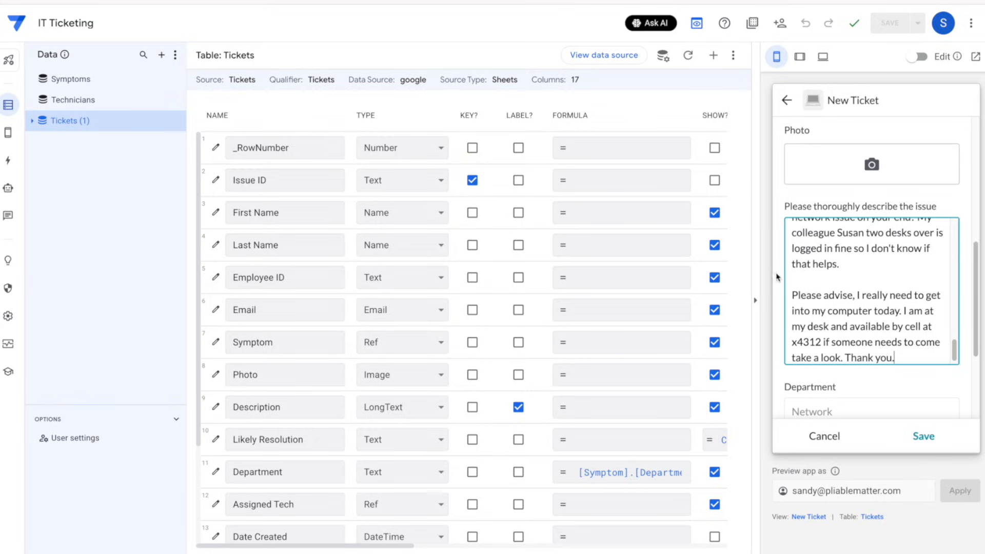
scroll(825, 236, "up", 10)
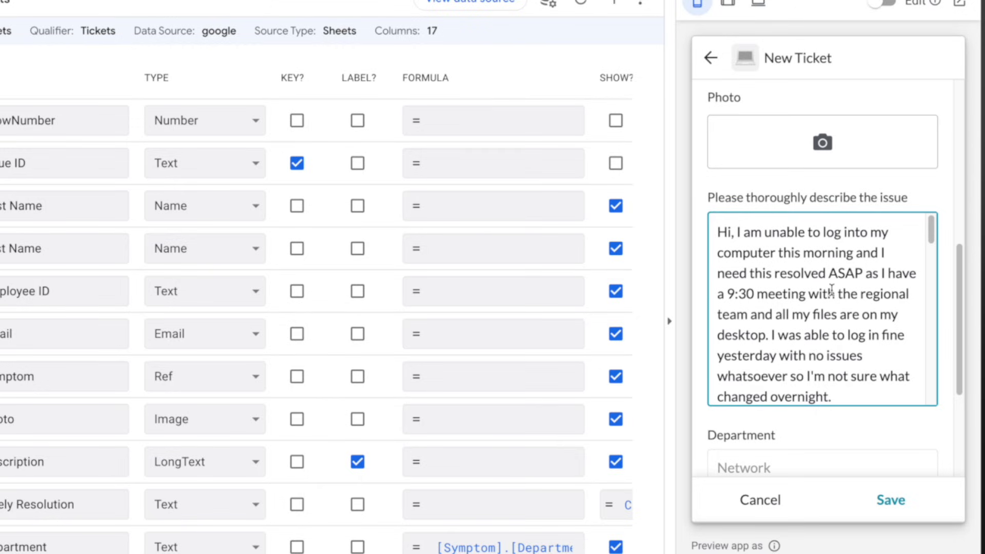
scroll(830, 287, "down", 1)
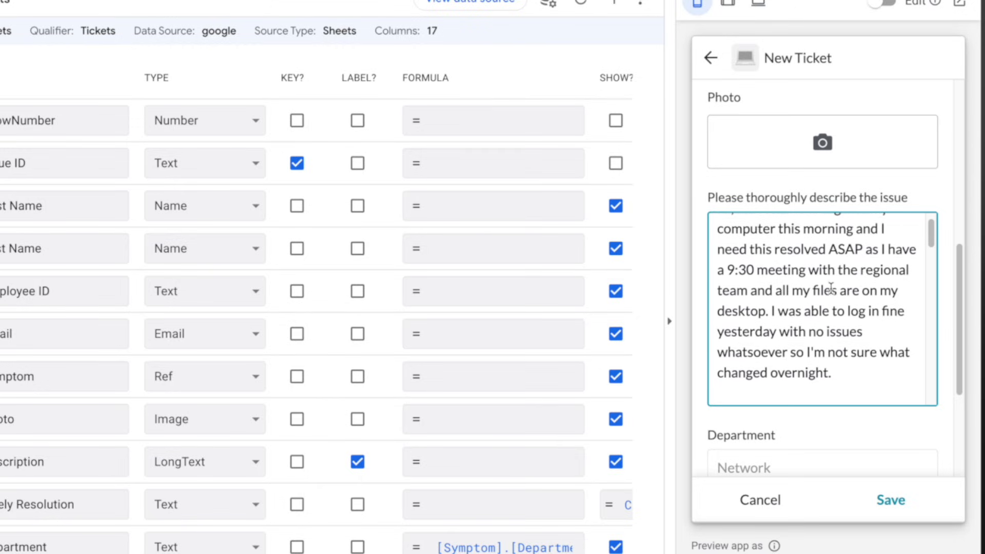
scroll(830, 287, "down", 3)
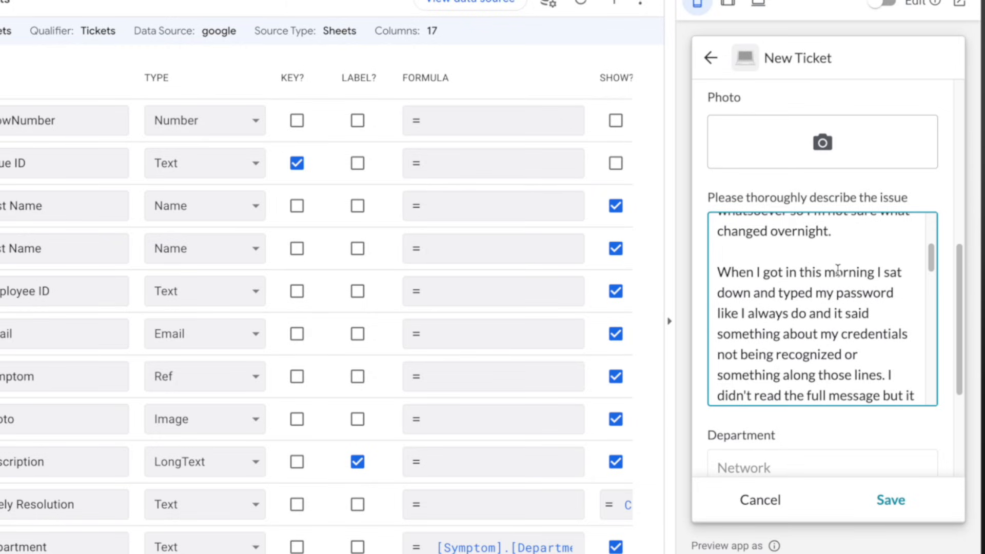
scroll(837, 270, "down", 1)
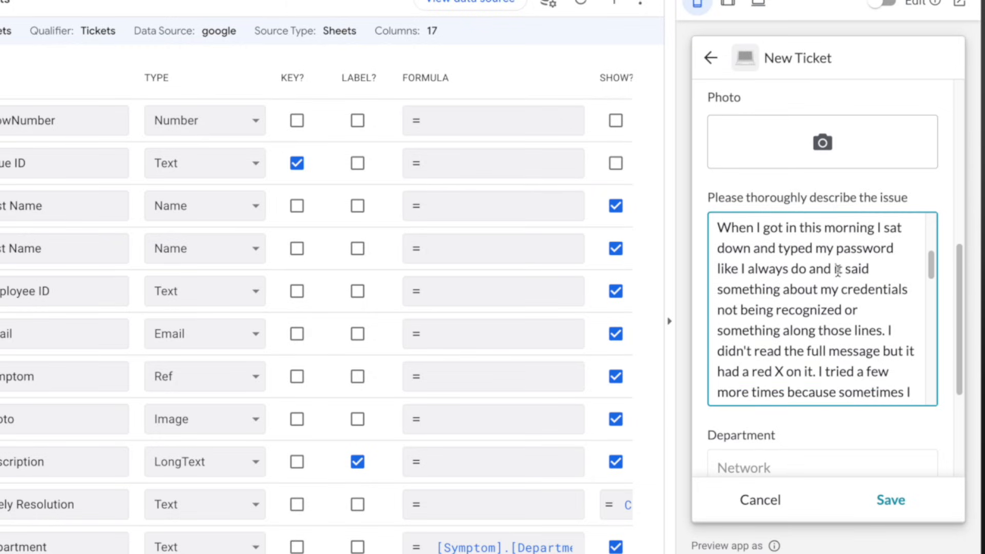
scroll(838, 270, "down", 1)
scroll(838, 270, "down", 5)
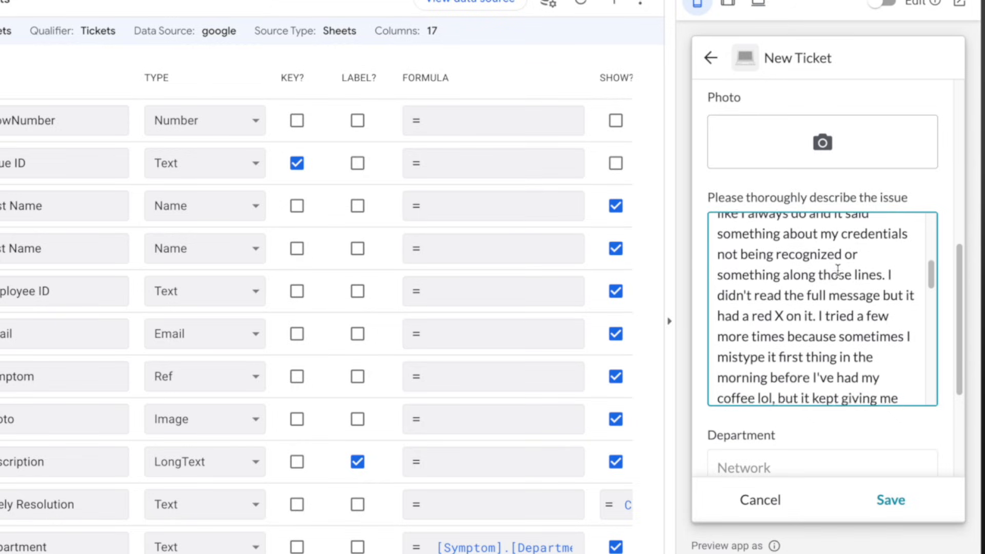
scroll(838, 270, "down", 4)
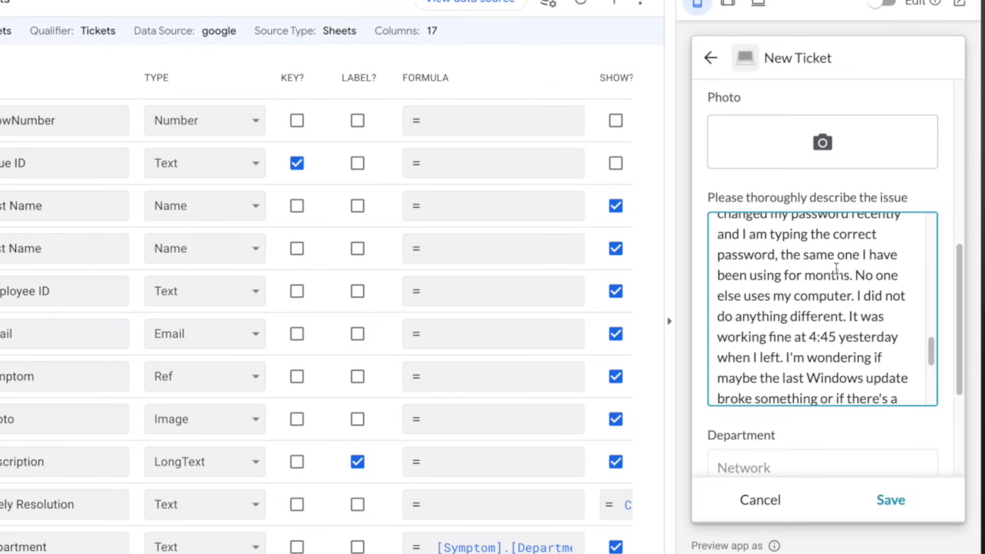
scroll(835, 268, "up", 5)
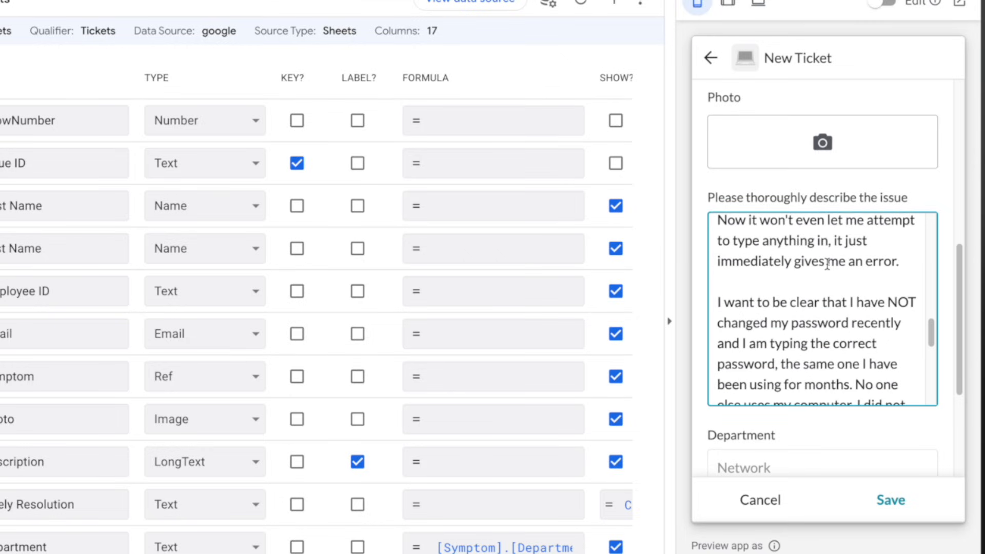
scroll(827, 264, "up", 10)
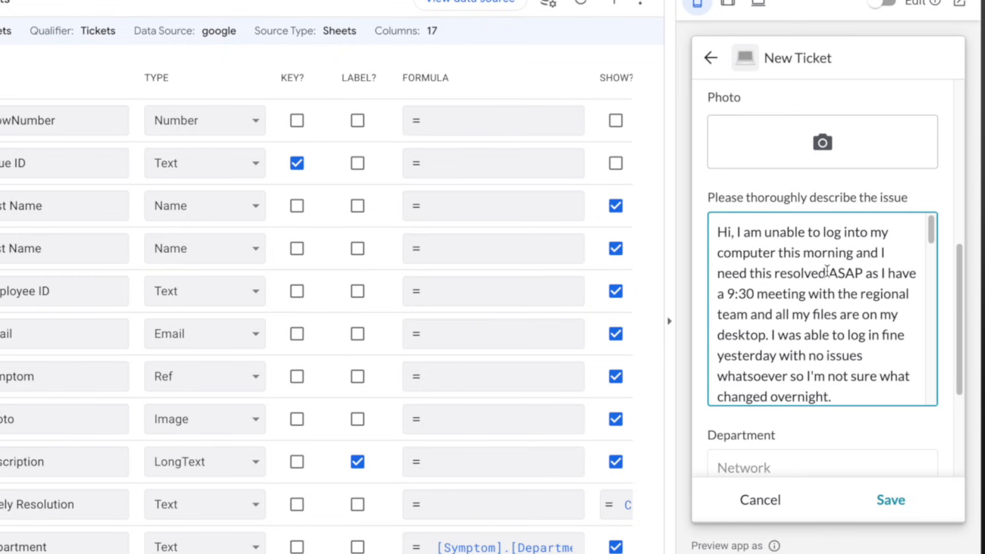
scroll(827, 271, "down", 5)
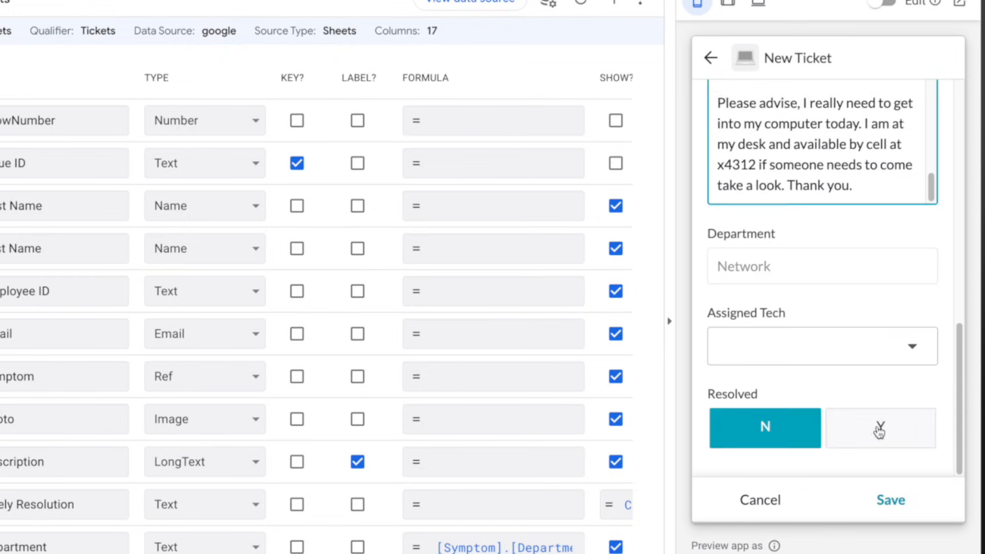
Assign a technician to the login-problem ticket and save it into My Tickets
left_click(797, 351)
left_click(804, 344)
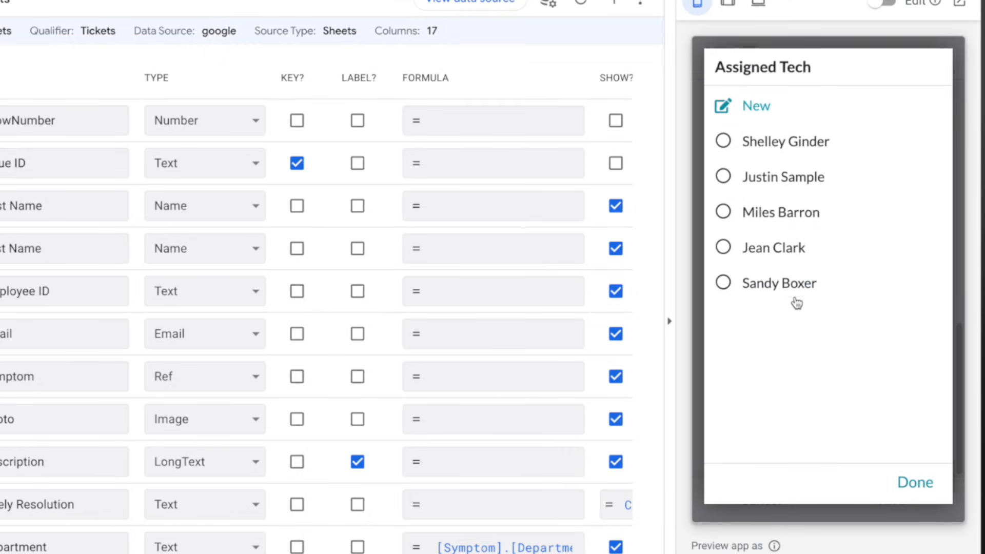
left_click(782, 285)
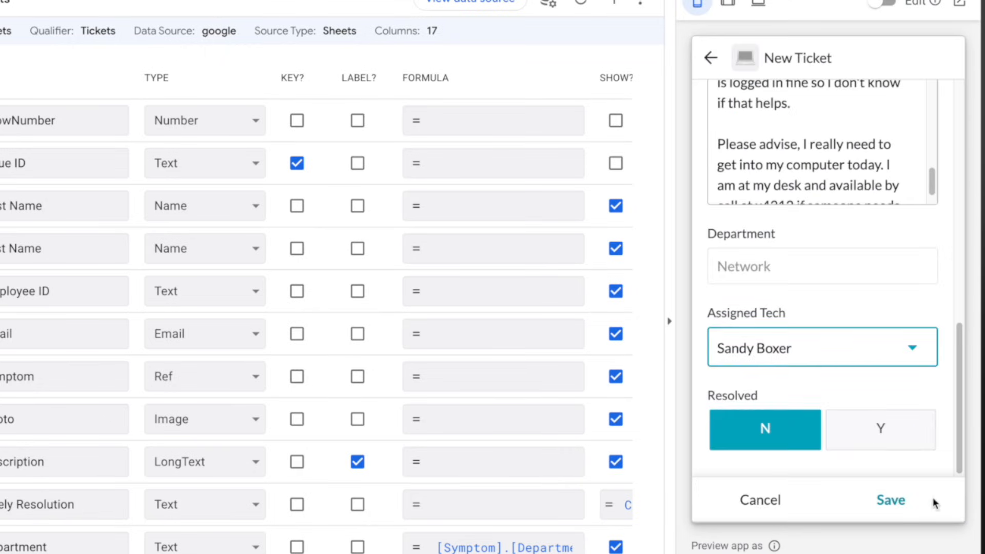
left_click(889, 498)
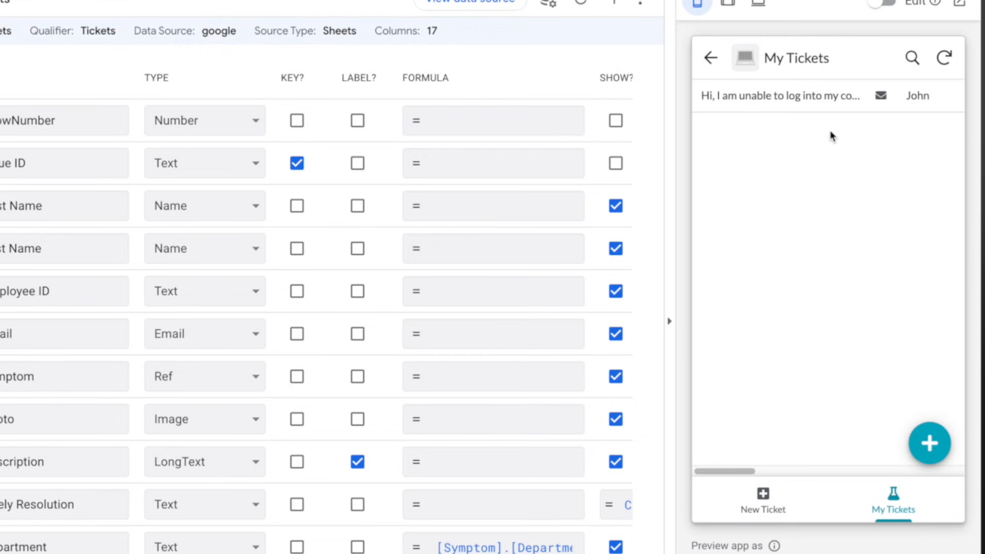
left_click_drag(734, 473, 687, 464)
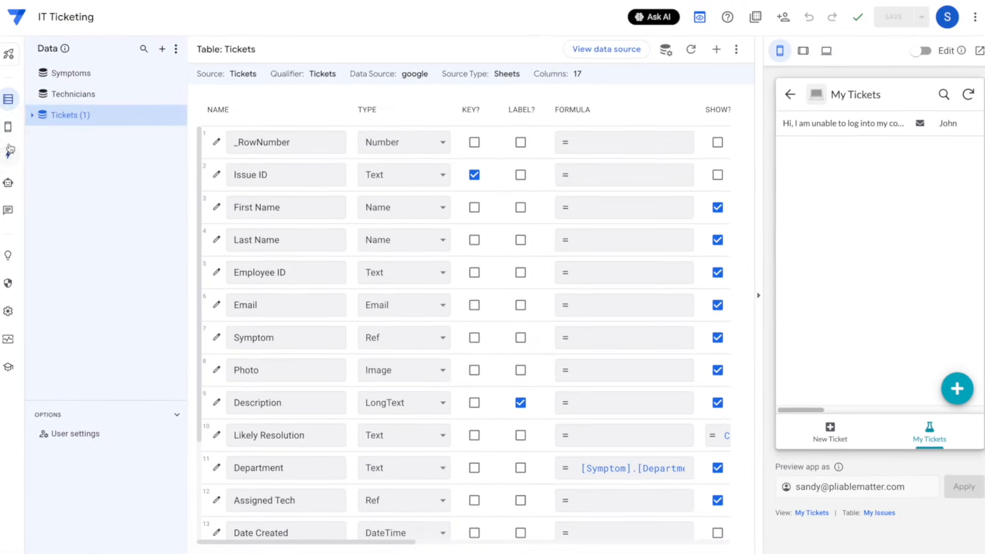
Switch the My Tickets view to a list layout
left_click(7, 127)
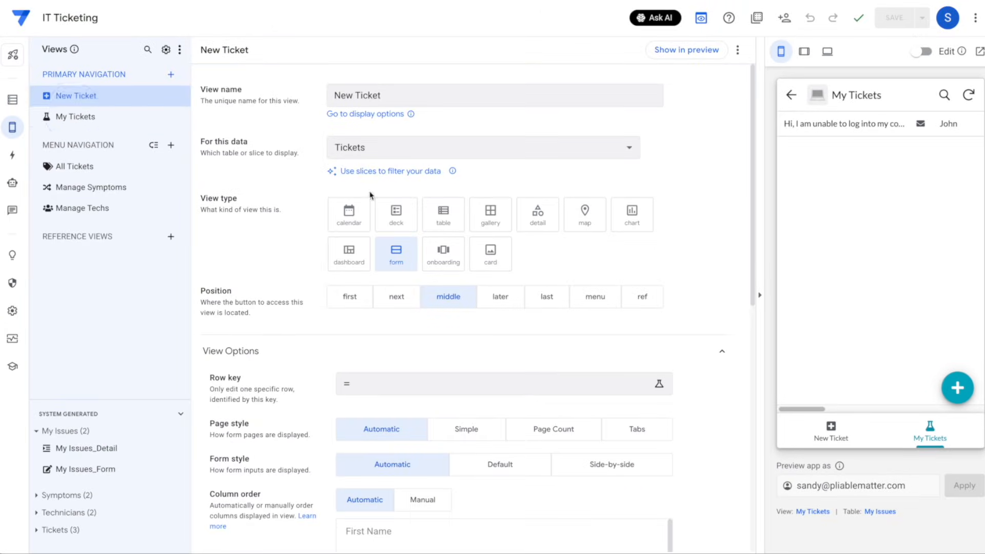
left_click(490, 241)
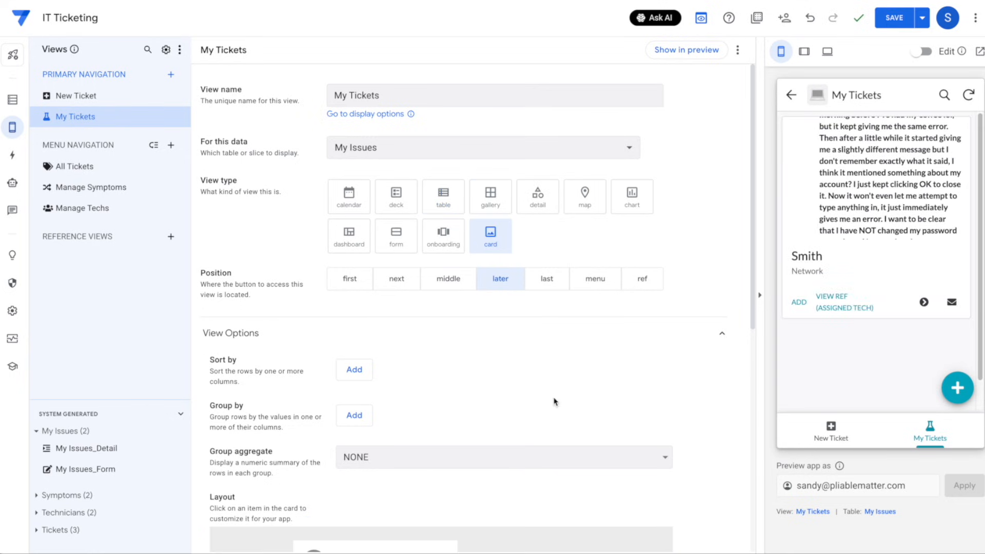
scroll(554, 402, "down", 6)
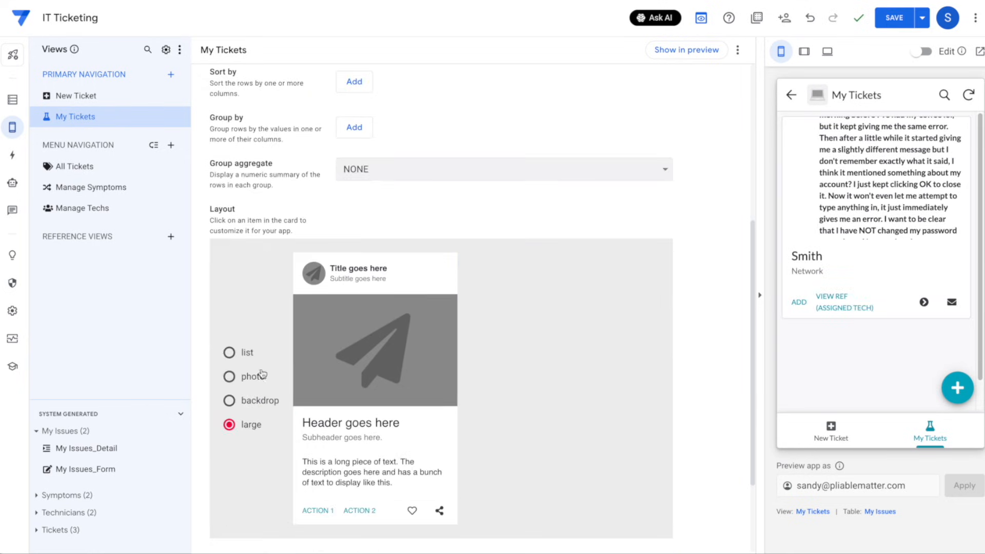
left_click(248, 354)
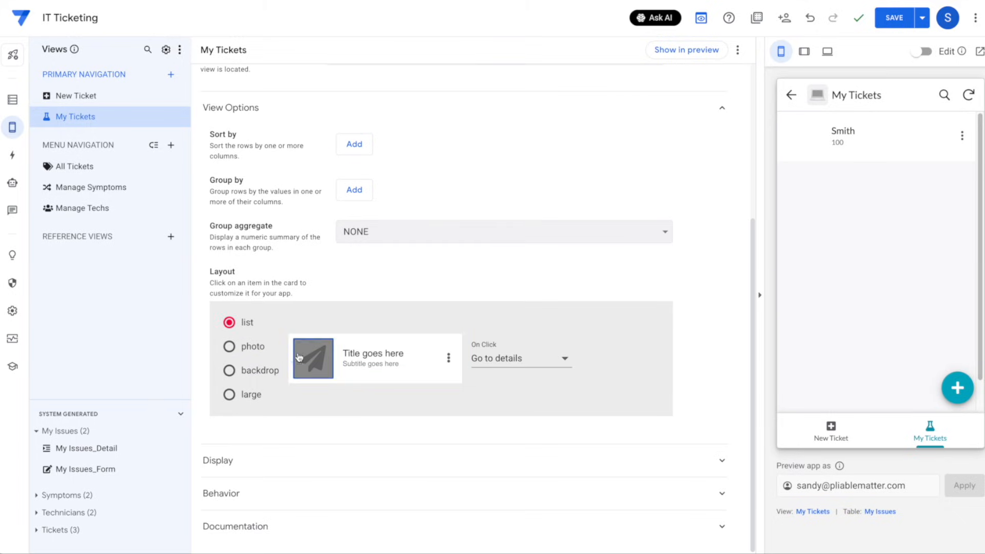
Remove the row image and use Last Name as each list row's title
left_click(299, 357)
left_click(506, 338)
left_click(502, 318)
left_click(366, 364)
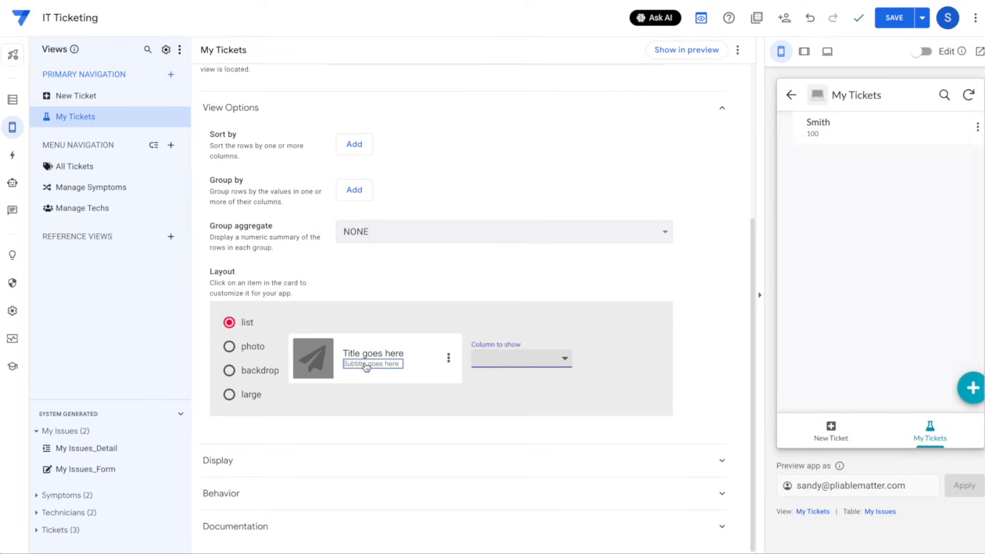
left_click(373, 353)
left_click(508, 359)
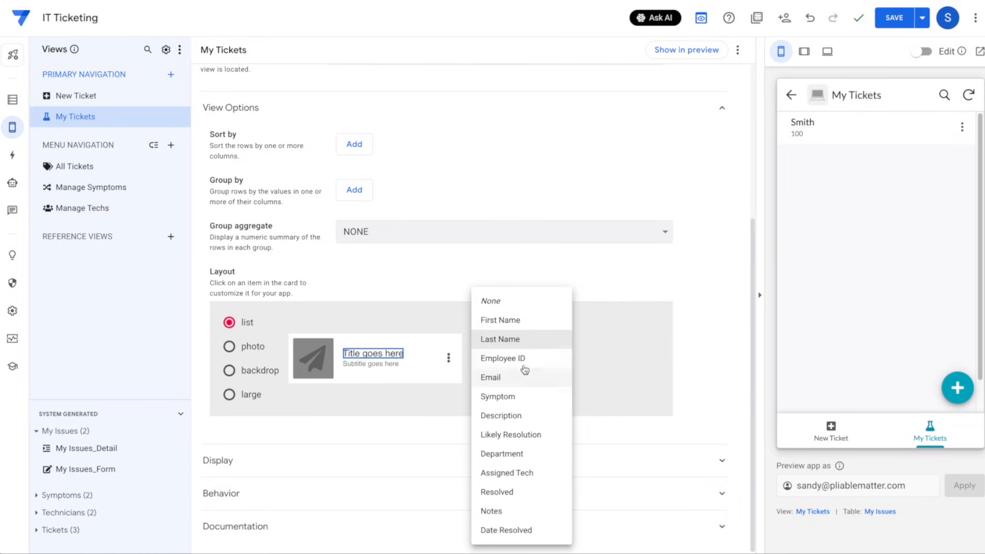
left_click(558, 342)
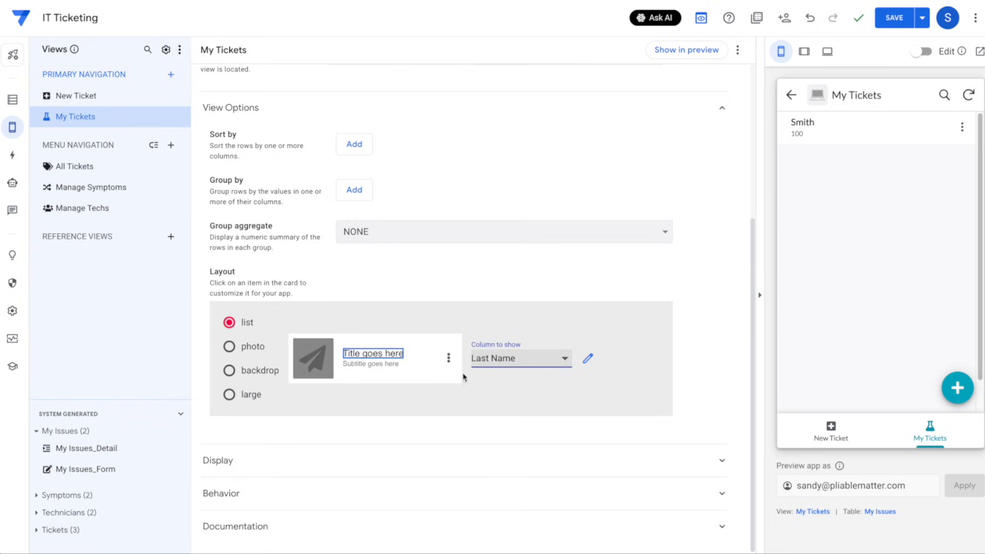
Show Likely Resolution as the row subtitle, e.g. 'Reset user password', and check the preview
left_click(370, 365)
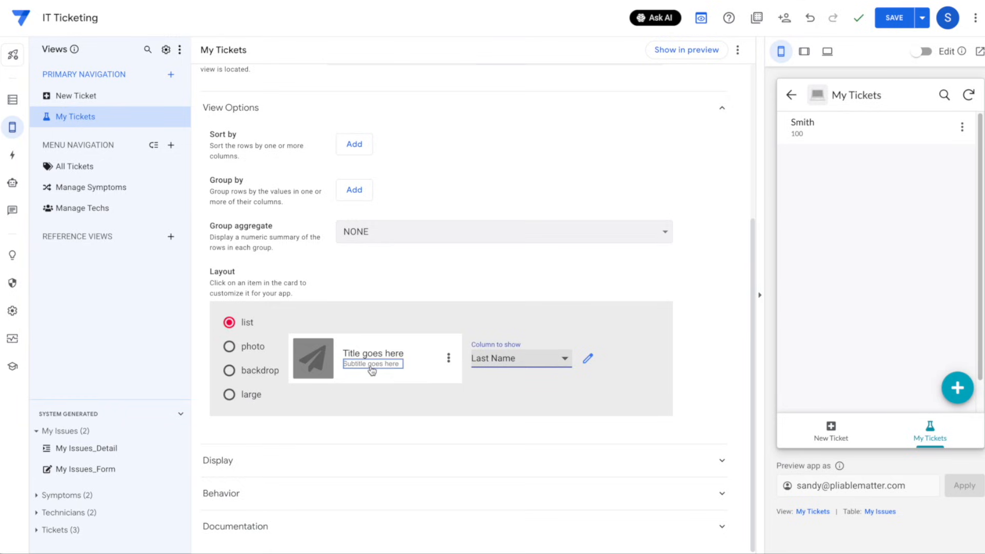
left_click(507, 362)
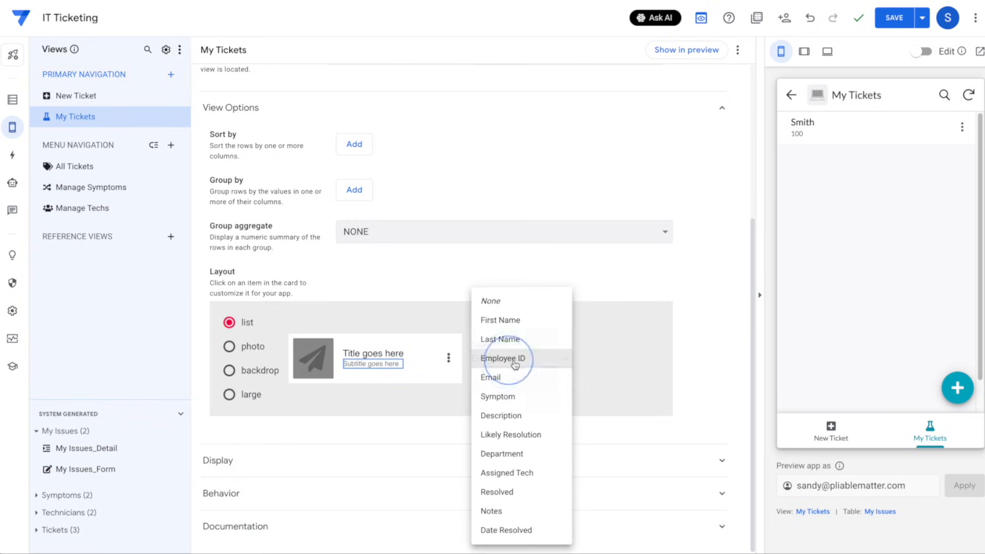
left_click(523, 435)
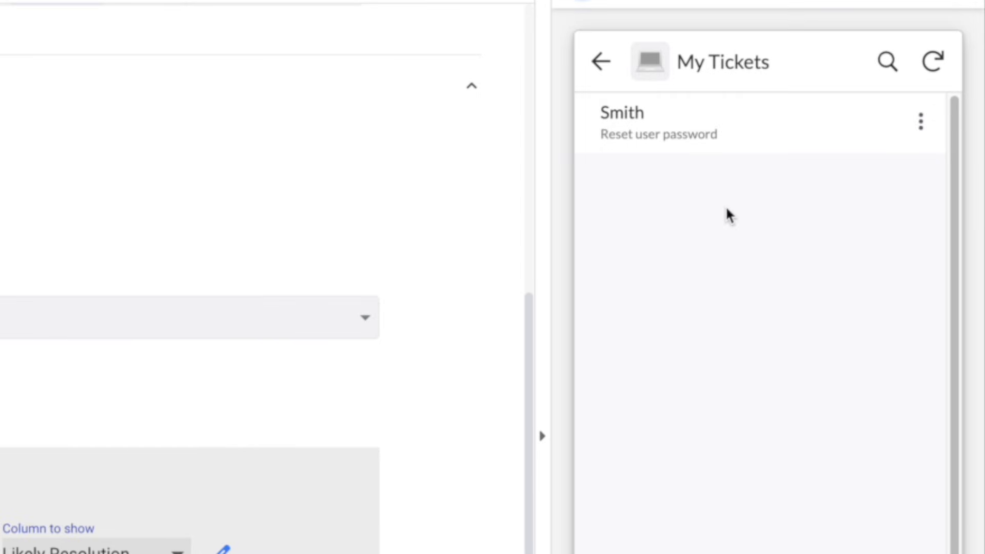
scroll(743, 366, "down", 3)
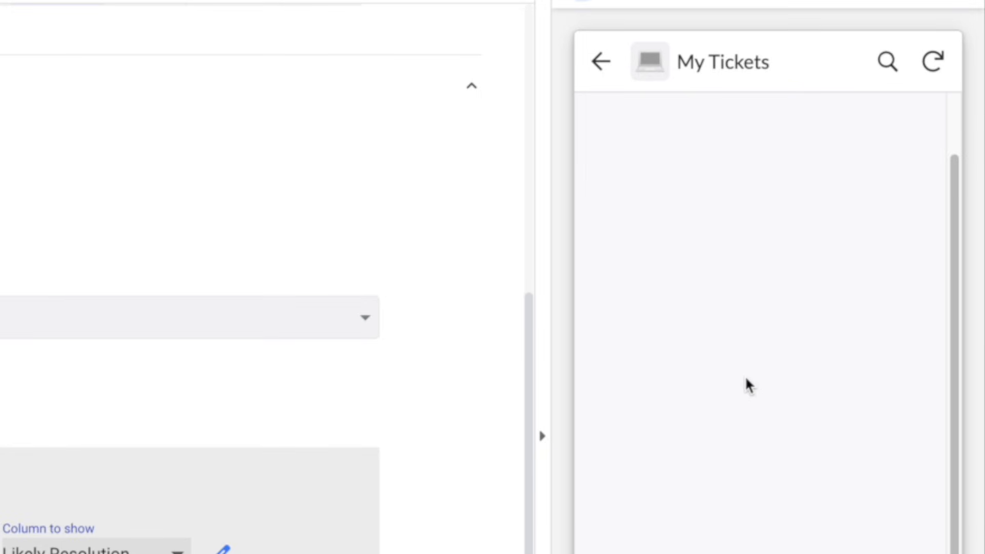
scroll(743, 386, "up", 3)
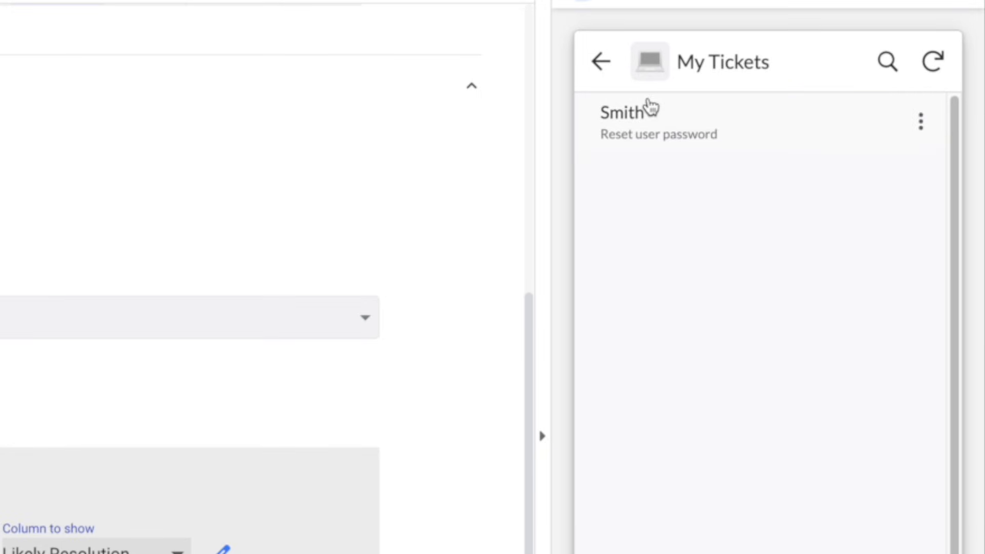